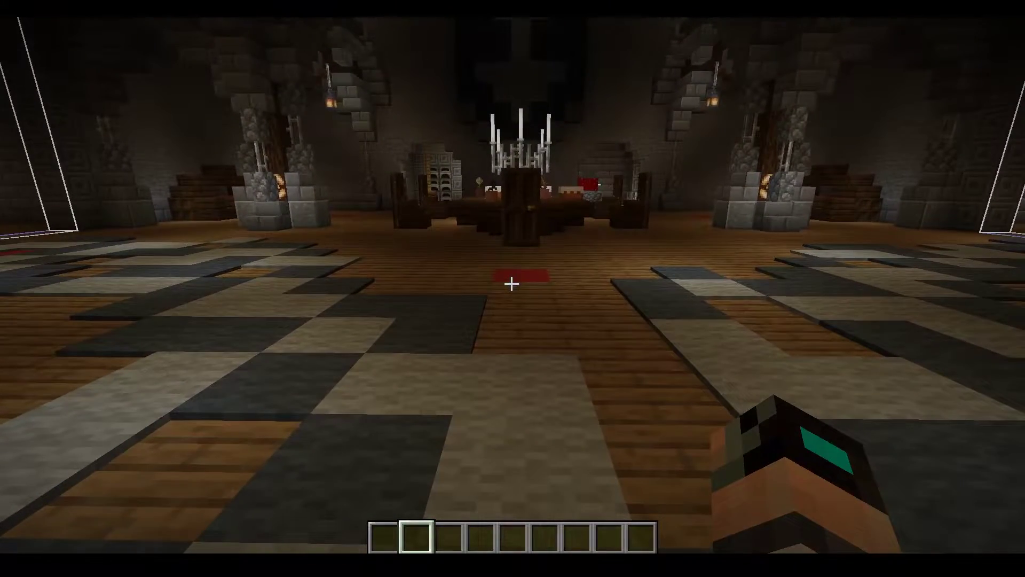
# Step: Switch to the server's plugins folder in File Explorer and open the Mobs folder inside MythicMobs
pyautogui.press('t')
pyautogui.moveTo(203, 566)
pyautogui.click(195, 521)
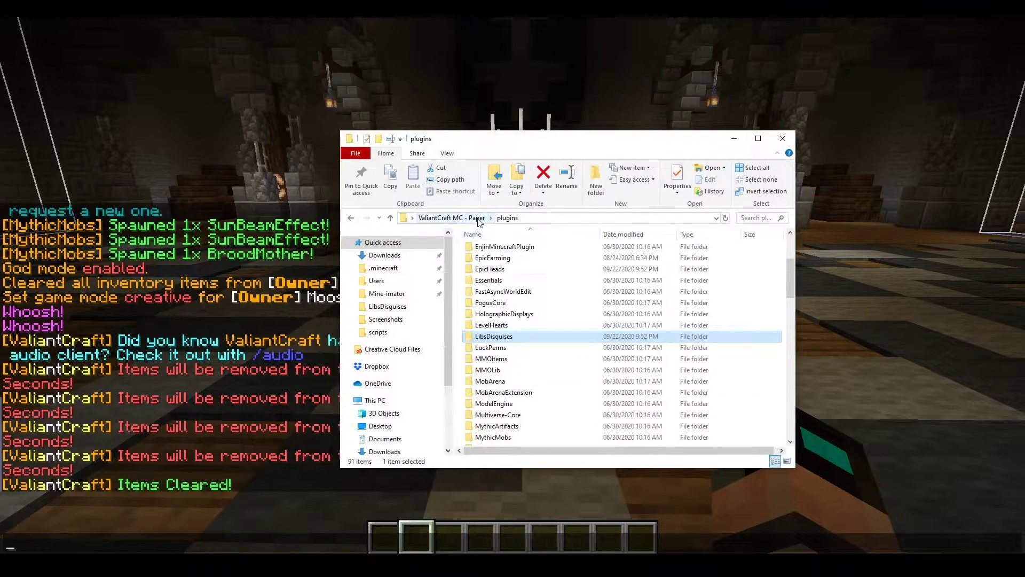
pyautogui.click(507, 218)
pyautogui.scroll(-2, 536, 253)
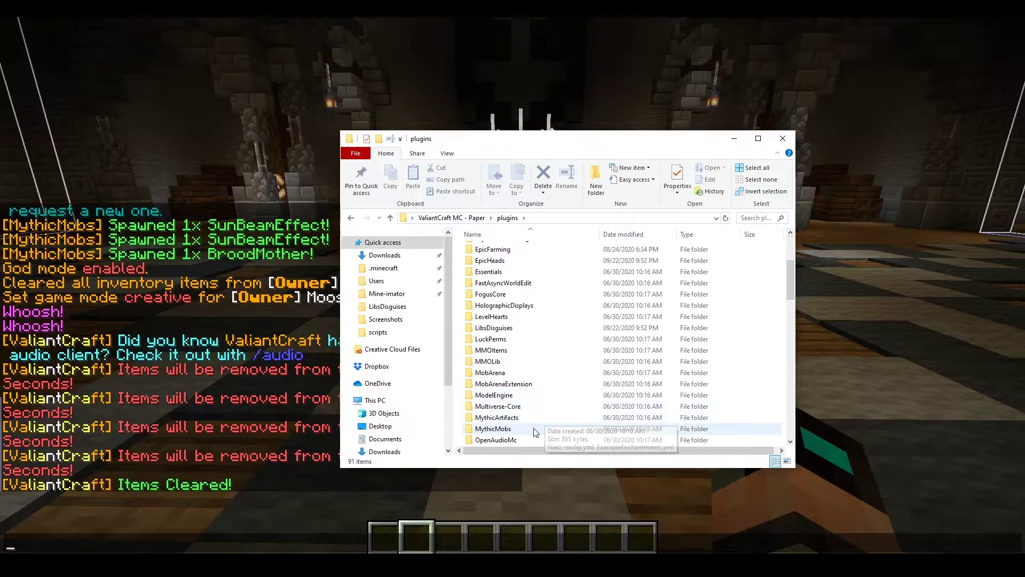
pyautogui.doubleClick(534, 428)
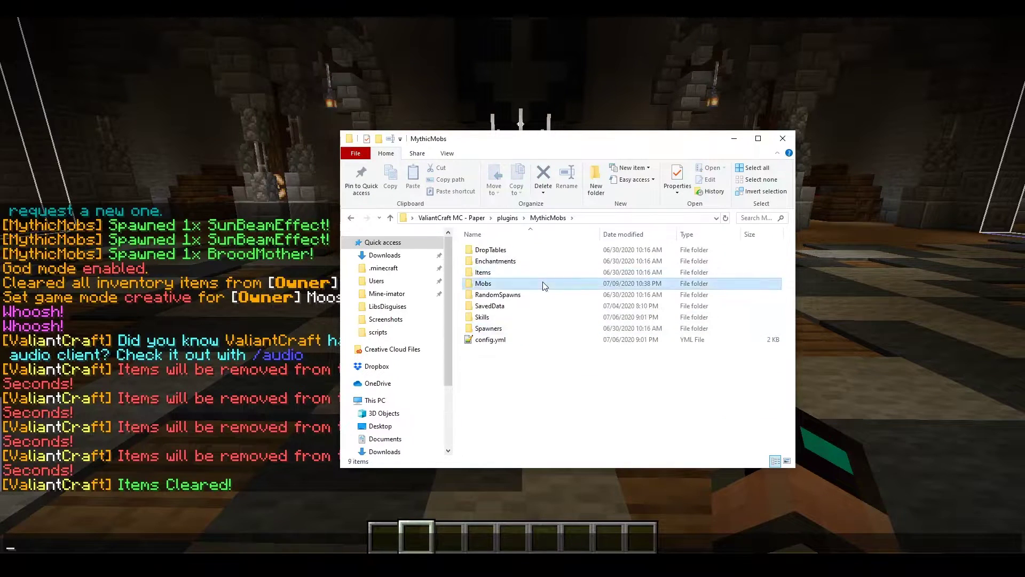
pyautogui.doubleClick(544, 285)
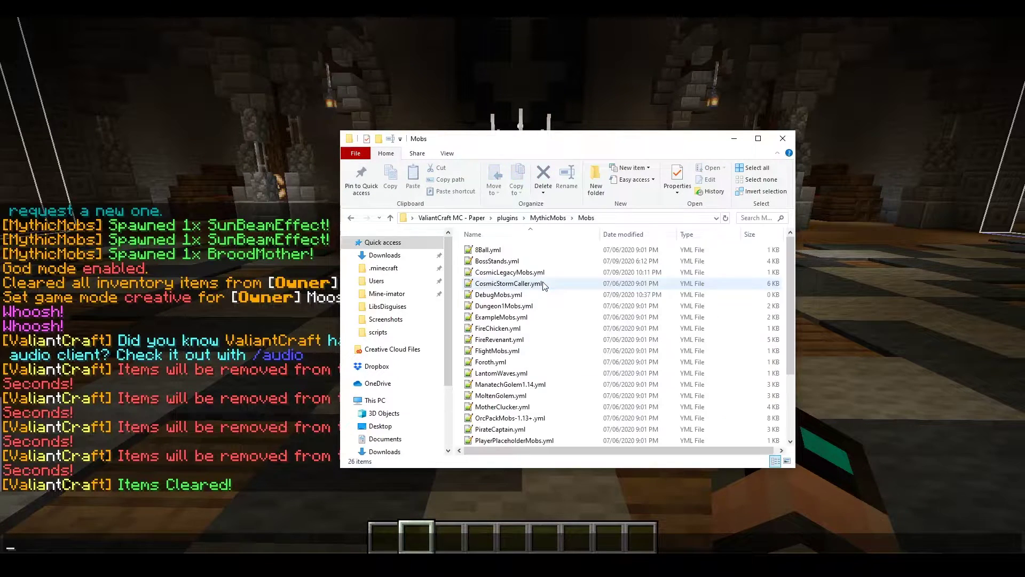
# Step: Create a new text file in the Mobs folder named DisguiseMob.yml and accept the extension change
pyautogui.rightClick(784, 257)
pyautogui.moveTo(722, 388)
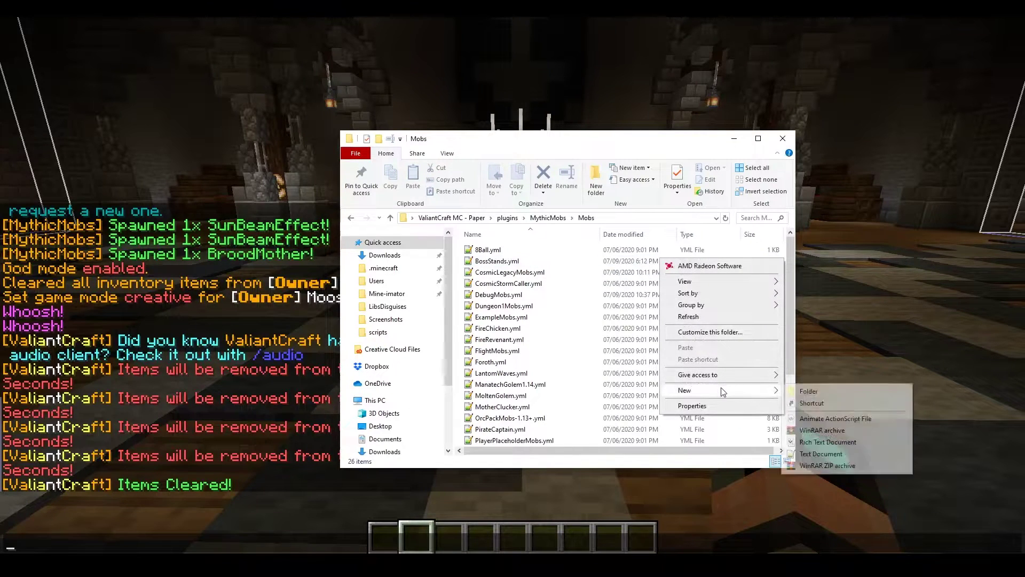
pyautogui.click(822, 454)
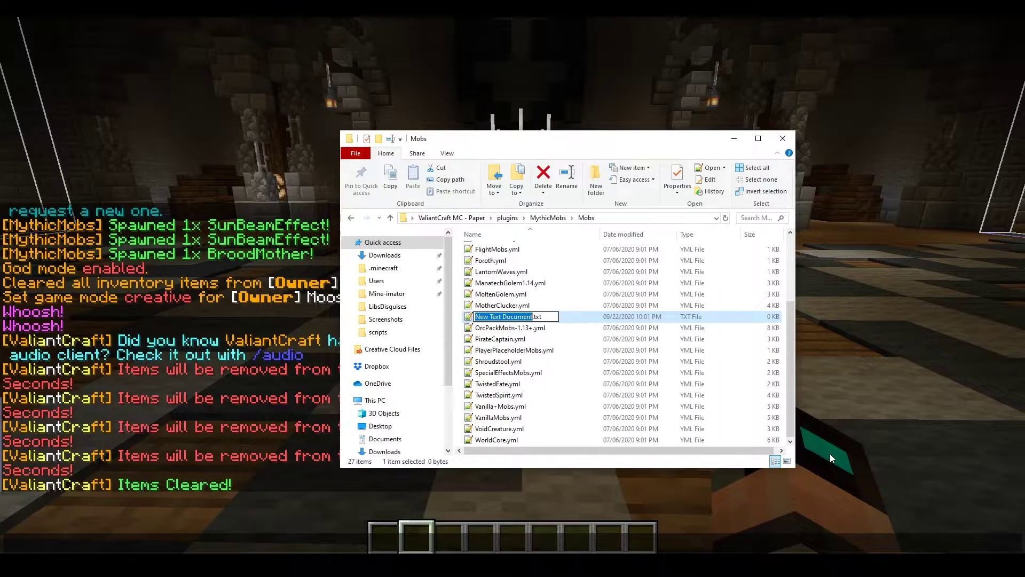
pyautogui.write('Disguis')
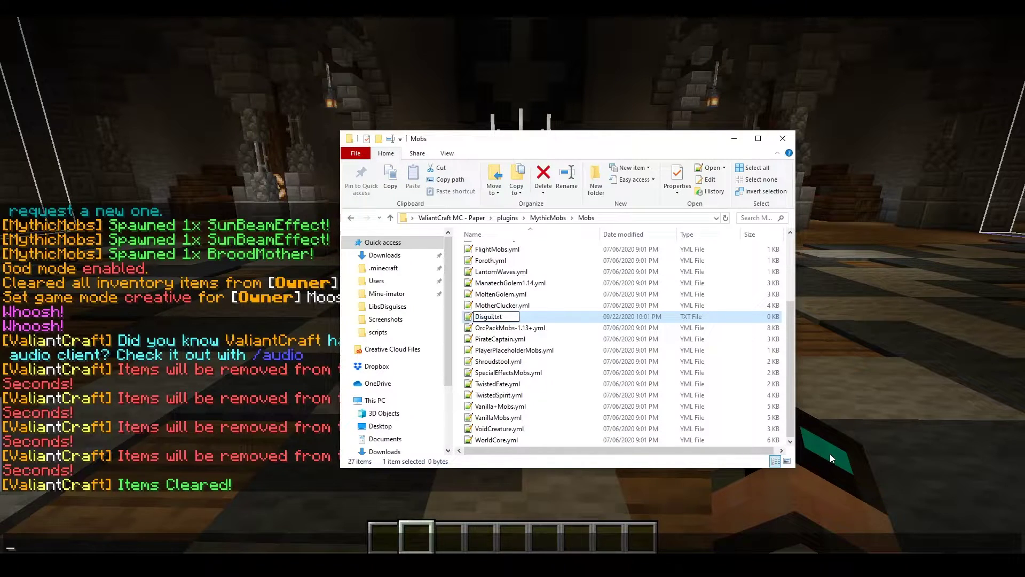
pyautogui.write('eMob.yml')
pyautogui.press('Return')
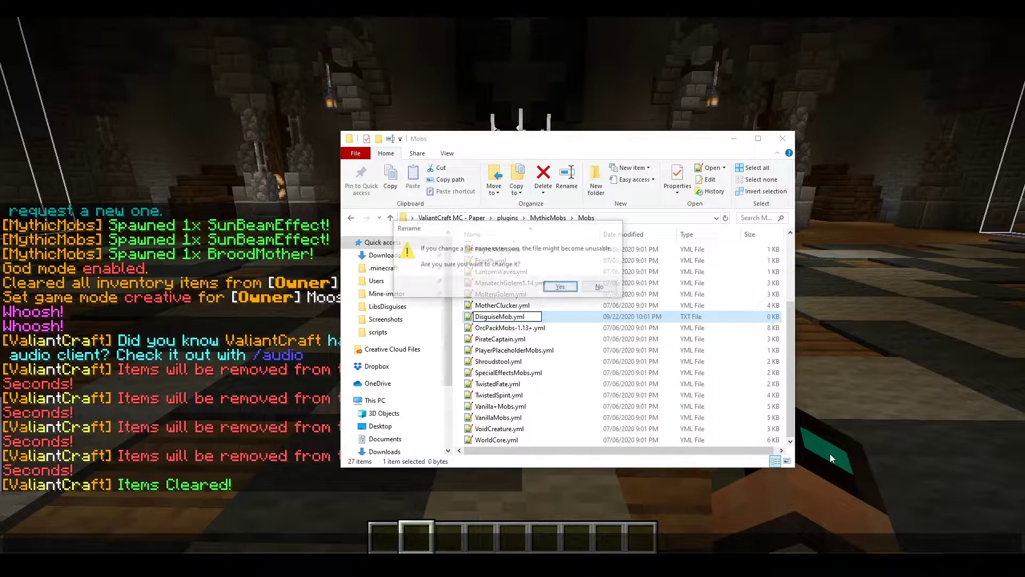
pyautogui.press('Return')
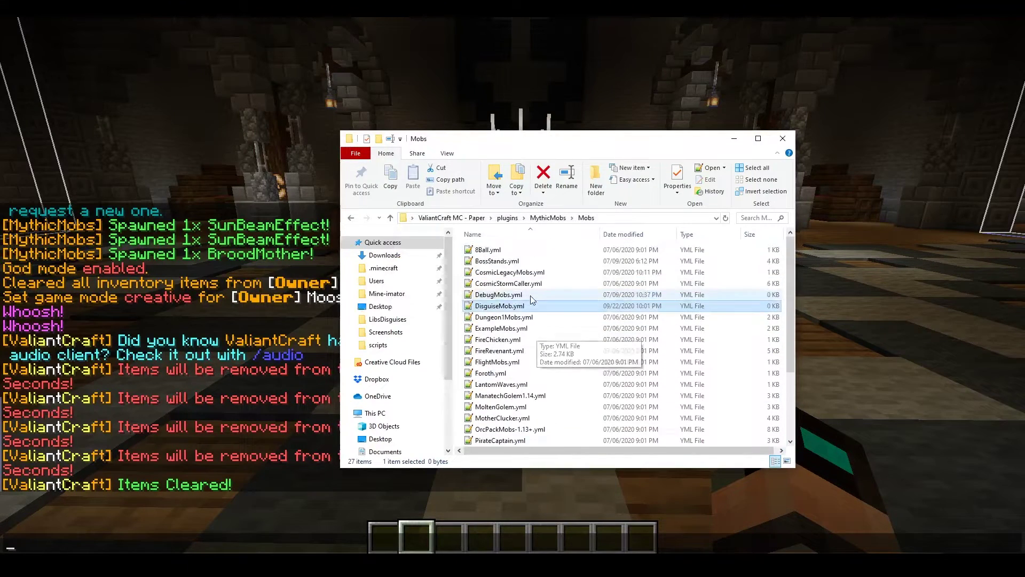
# Step: Open DisguiseMob.yml in Notepad++ and reposition the editor window
pyautogui.doubleClick(541, 302)
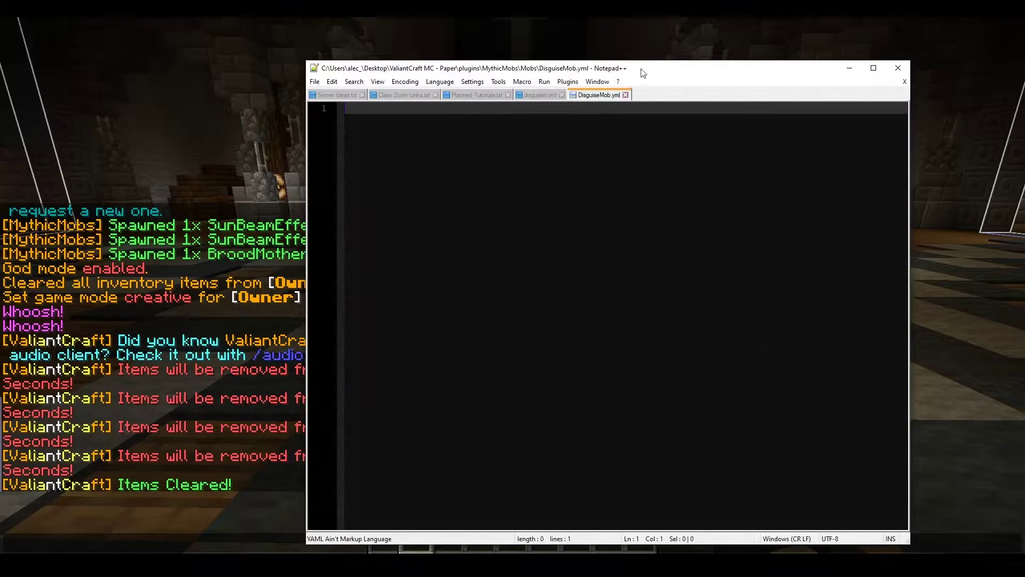
pyautogui.moveTo(643, 70); pyautogui.dragTo(607, 65)
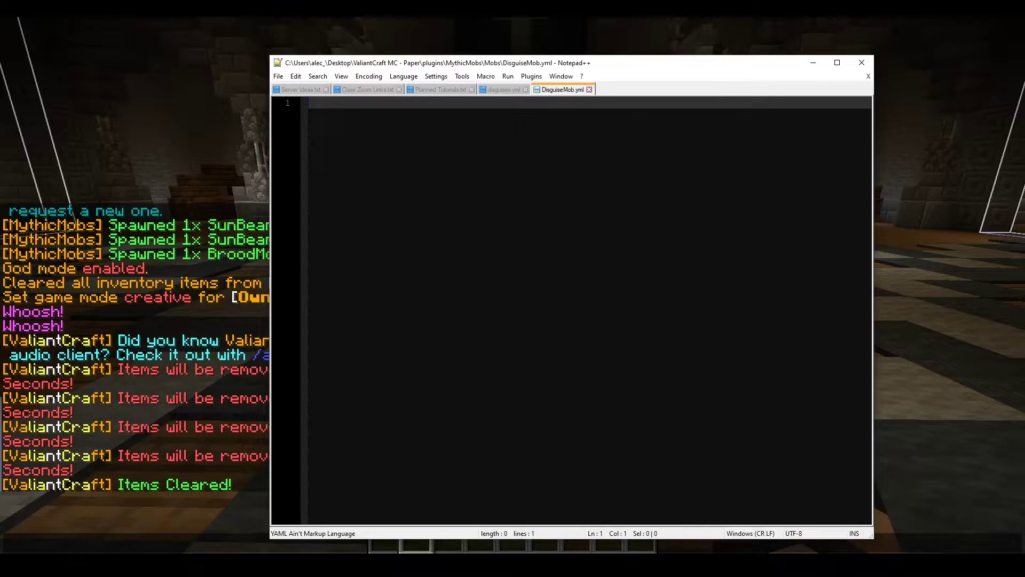
pyautogui.write('d')
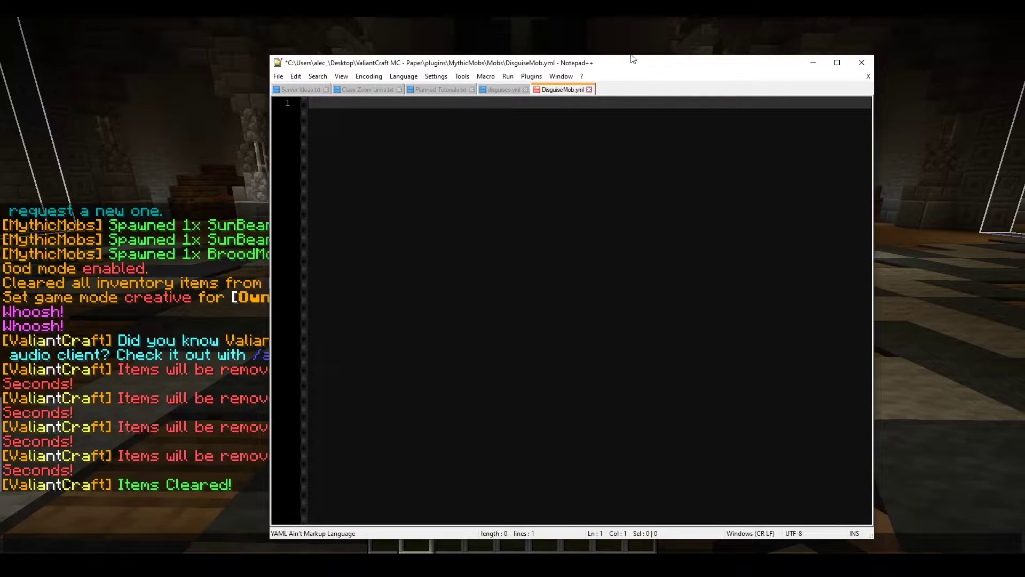
pyautogui.moveTo(632, 57); pyautogui.dragTo(631, 48)
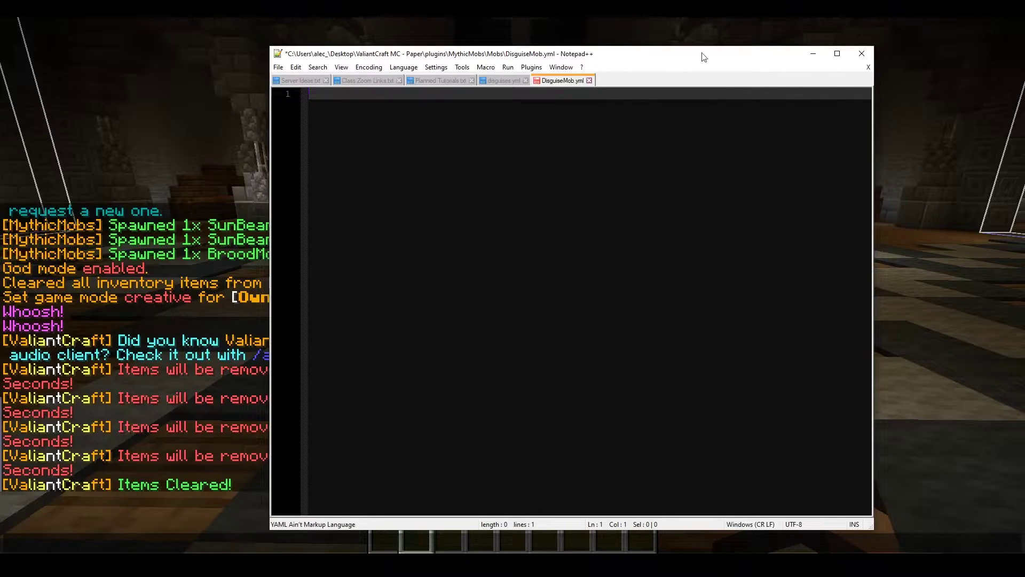
# Step: Minimize the open windows, open the MobSkins folder on the desktop and select a skin image
pyautogui.click(813, 53)
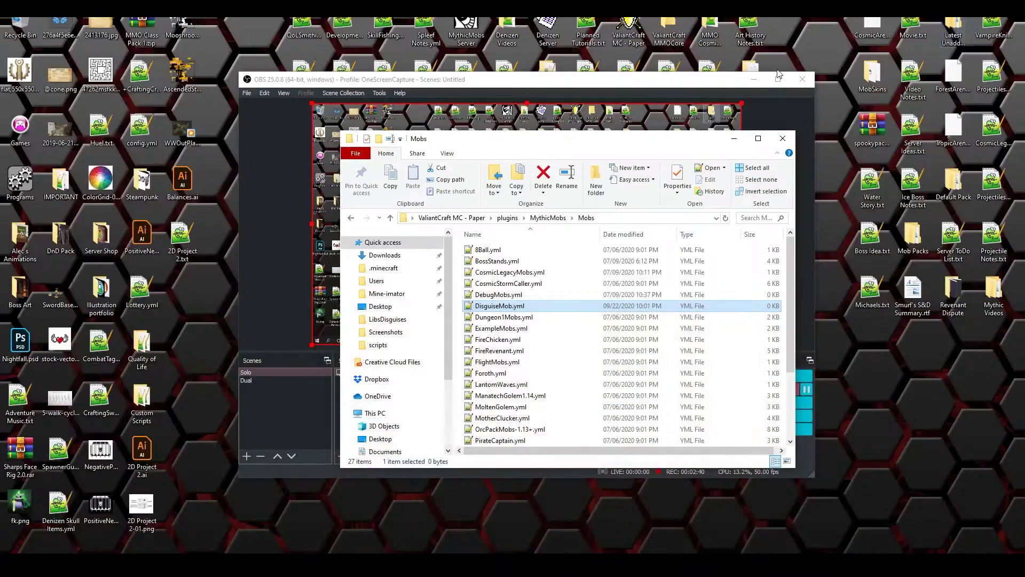
pyautogui.click(778, 74)
pyautogui.click(753, 80)
pyautogui.click(735, 138)
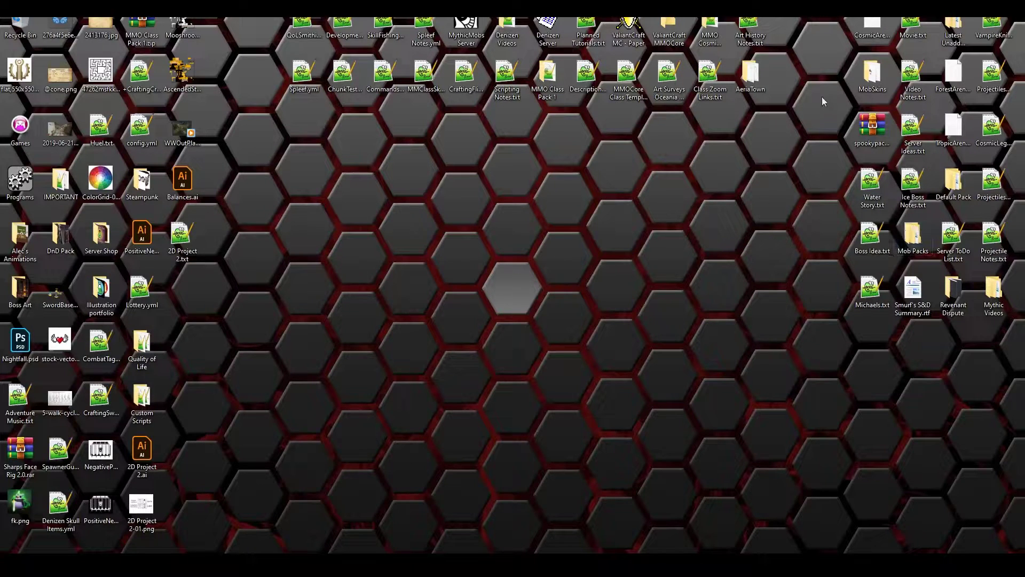
pyautogui.doubleClick(862, 83)
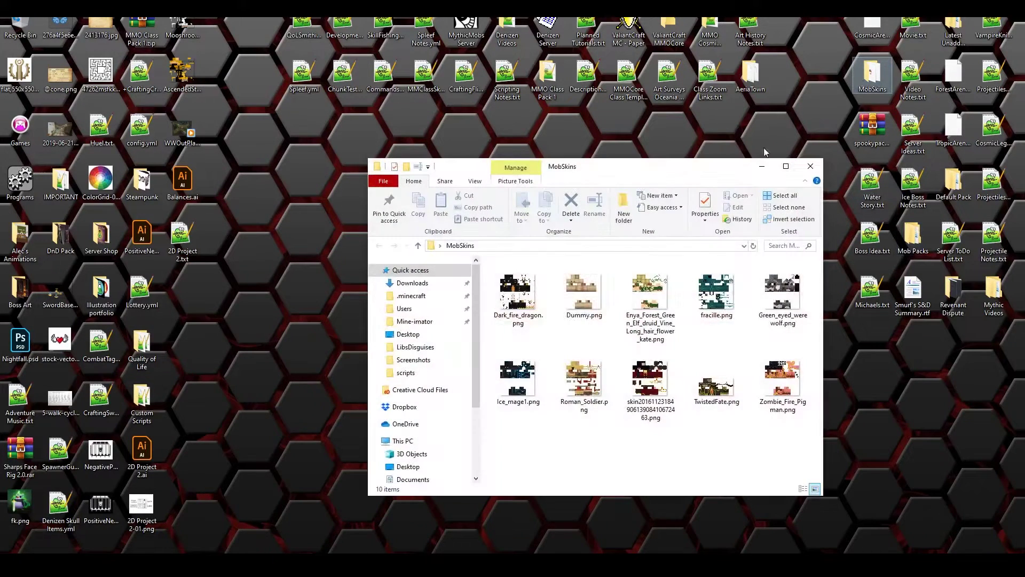
pyautogui.moveTo(656, 171); pyautogui.dragTo(665, 129)
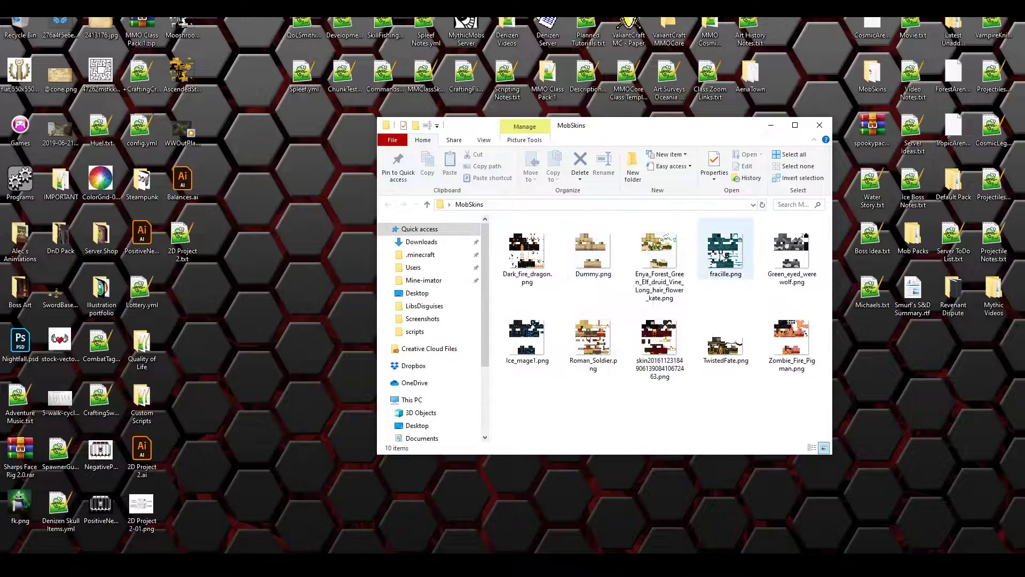
pyautogui.click(582, 256)
pyautogui.press('Left')
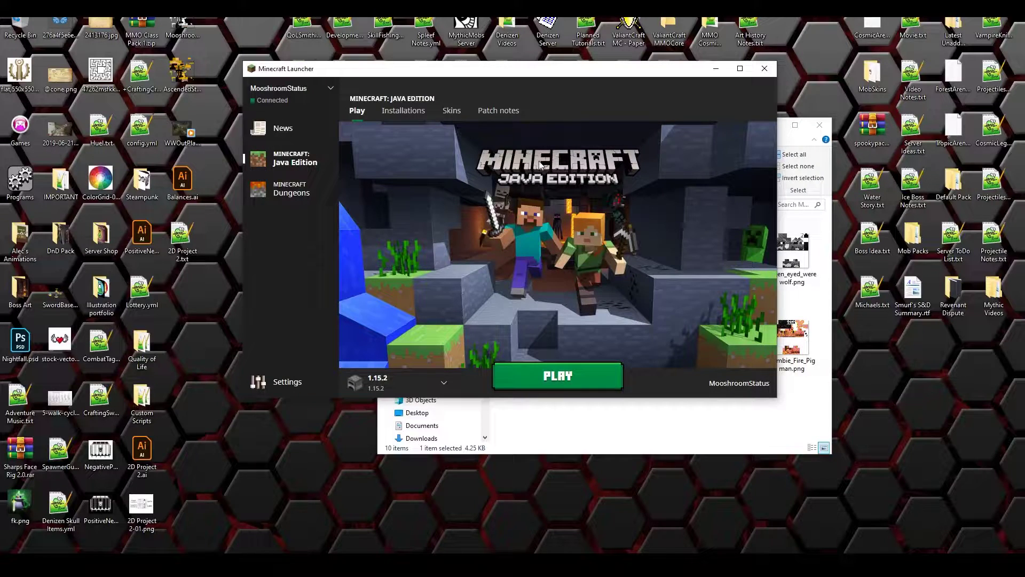
# Step: Review the skin library for Java Edition in the Minecraft Launcher, and minimize the launcher
pyautogui.click(457, 114)
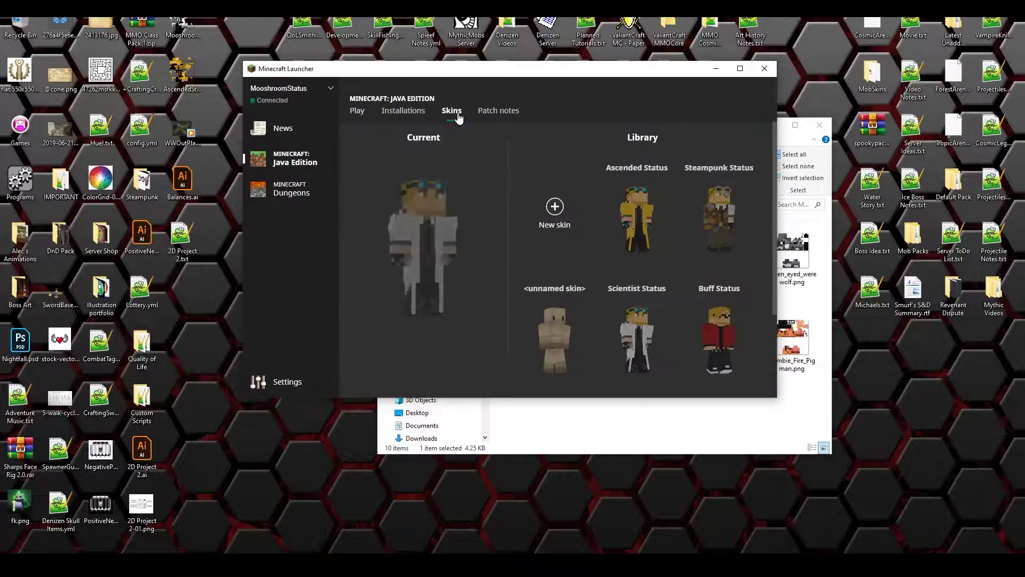
pyautogui.scroll(-1, 763, 291)
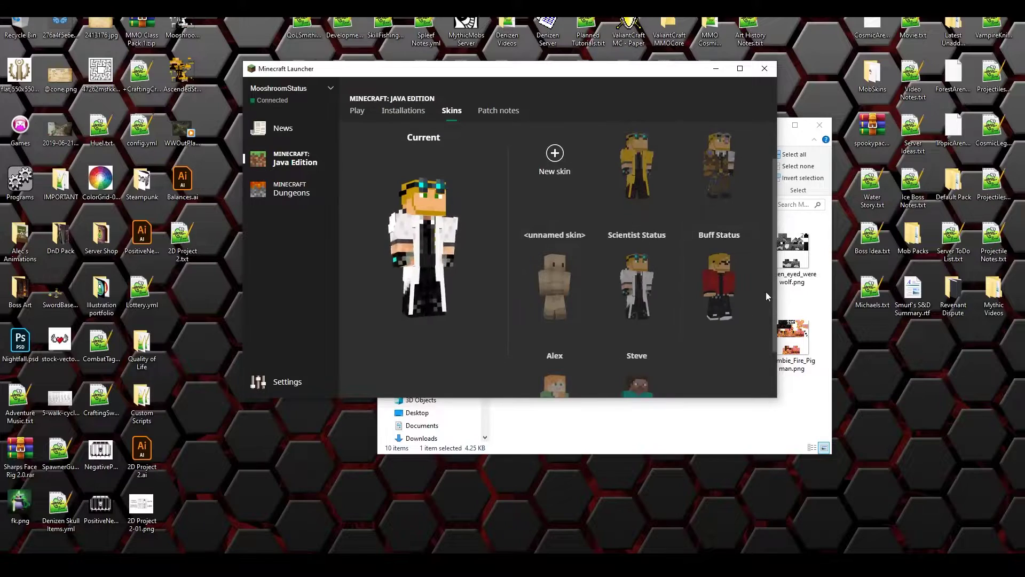
pyautogui.scroll(2, 773, 243)
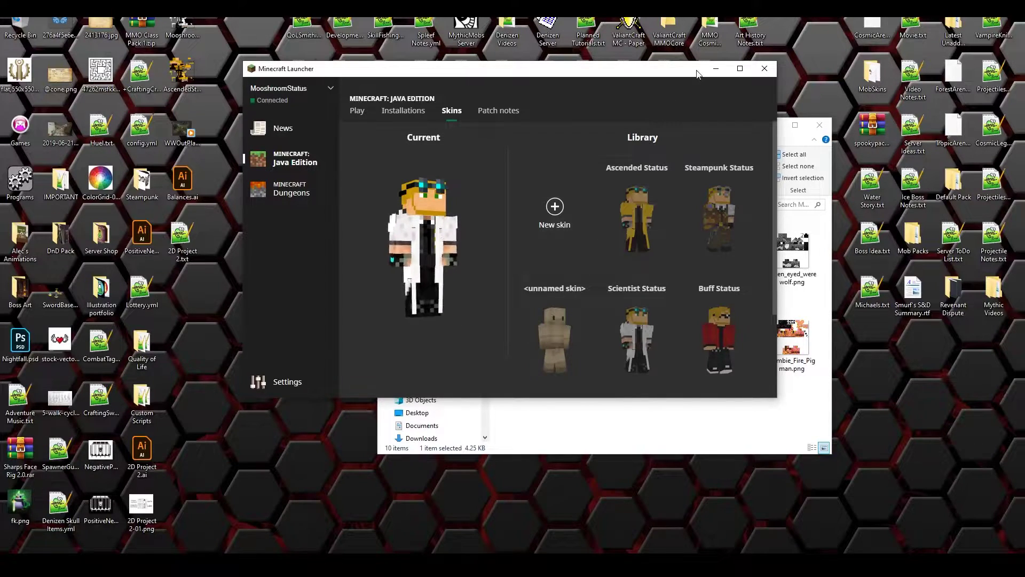
pyautogui.click(716, 68)
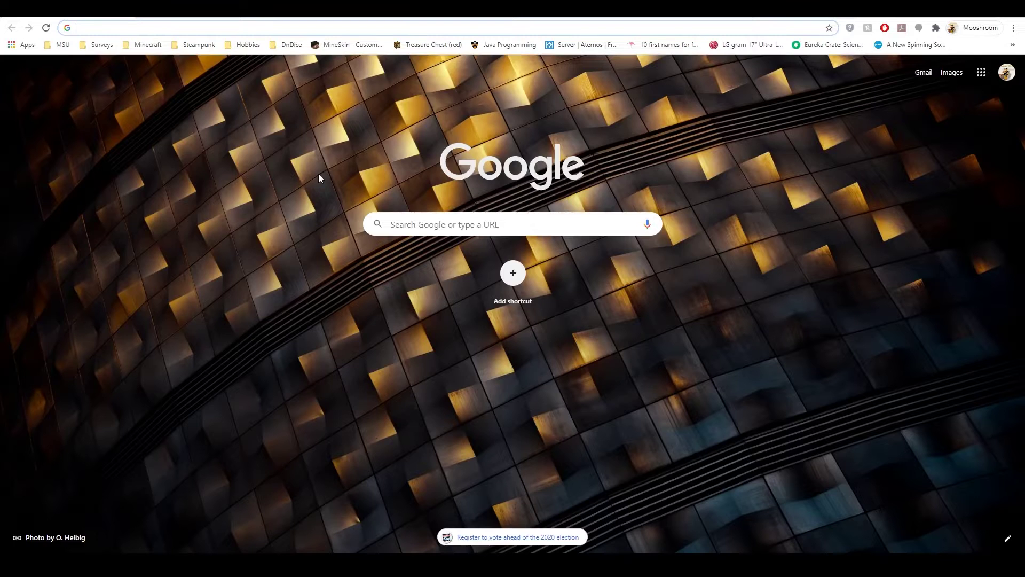
# Step: Load the minecraft.tools website in the browser
pyautogui.write('minecraft.tools')
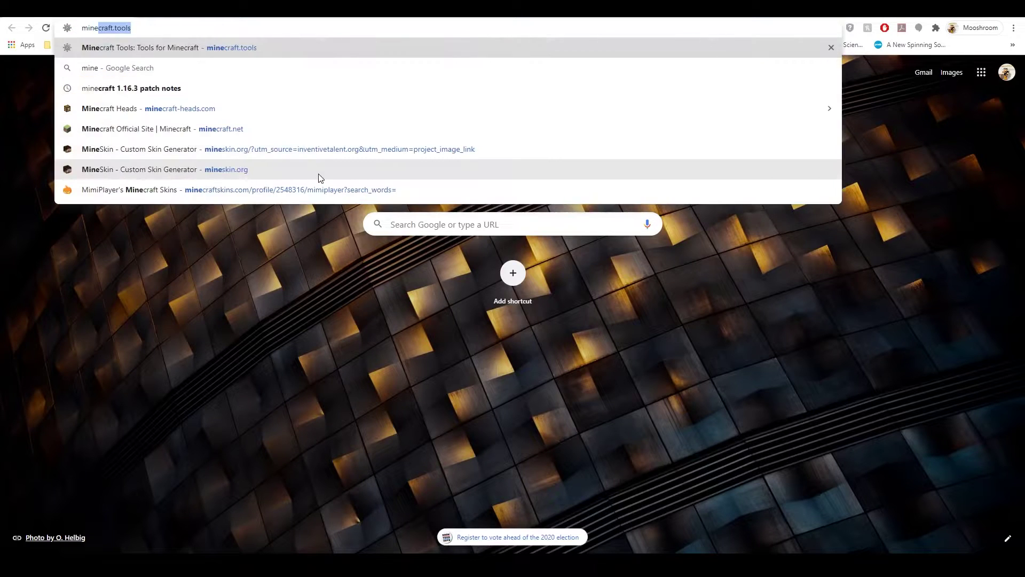
pyautogui.press('Return')
# Step: Change the web address to minecraft.net/en-us, load the site and go to the account log-in
pyautogui.click(183, 25)
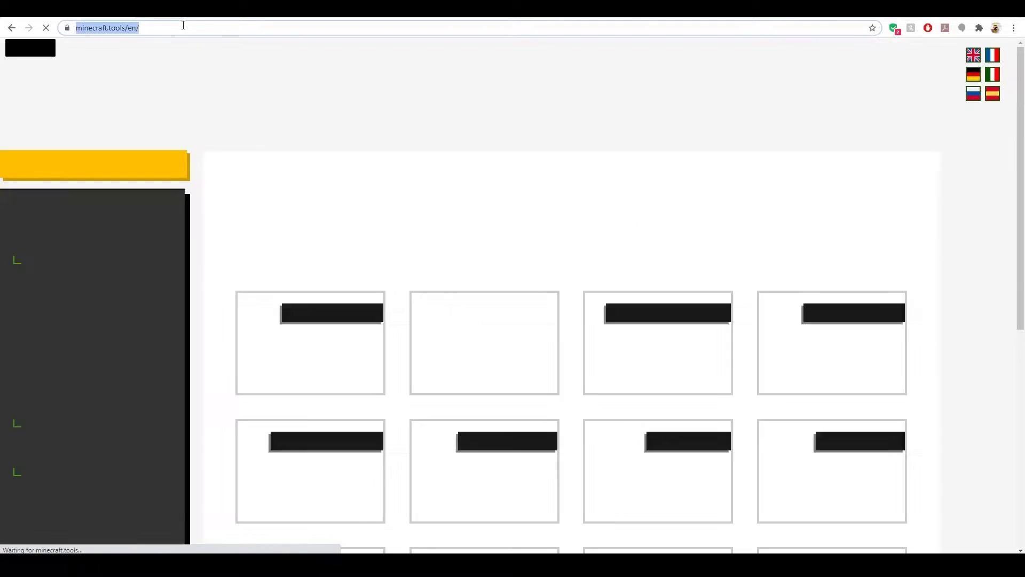
pyautogui.click(183, 25)
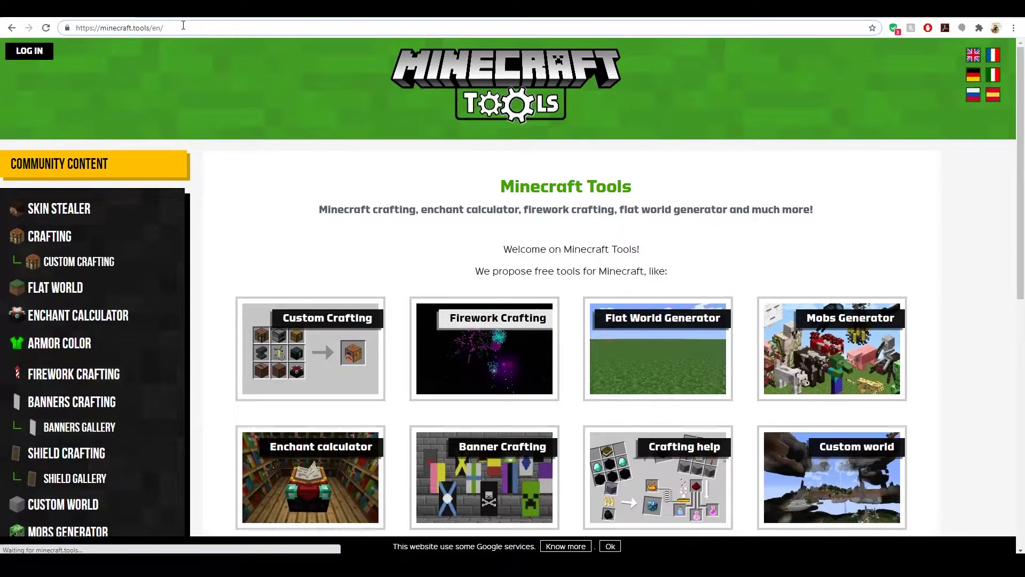
pyautogui.hotkey('shift', 'Left')
pyautogui.hotkey('shift', 'Left')
pyautogui.hotkey('shift', 'Left')
pyautogui.hotkey('shift', 'Left')
pyautogui.hotkey('shift', 'Left')
pyautogui.hotkey('shift', 'Left')
pyautogui.hotkey('shift', 'Left')
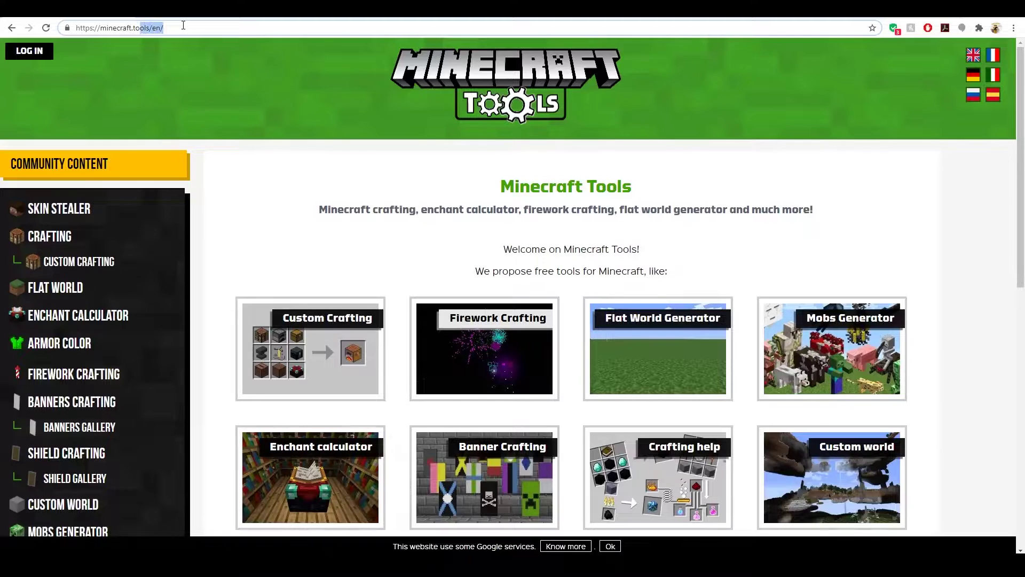
pyautogui.hotkey('shift', 'Left')
pyautogui.hotkey('shift', 'Left')
pyautogui.press('BackSpace')
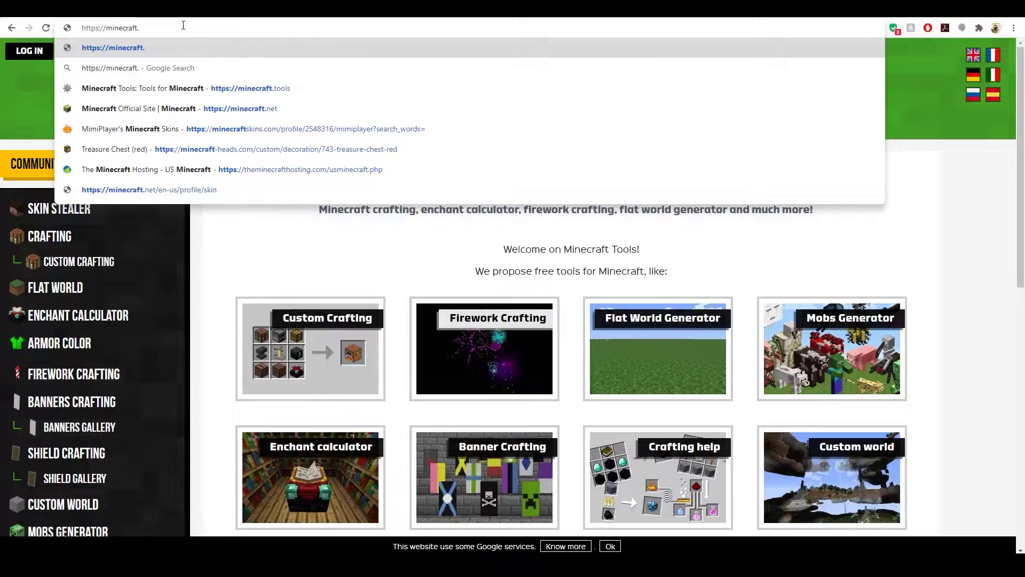
pyautogui.write('net/en-us')
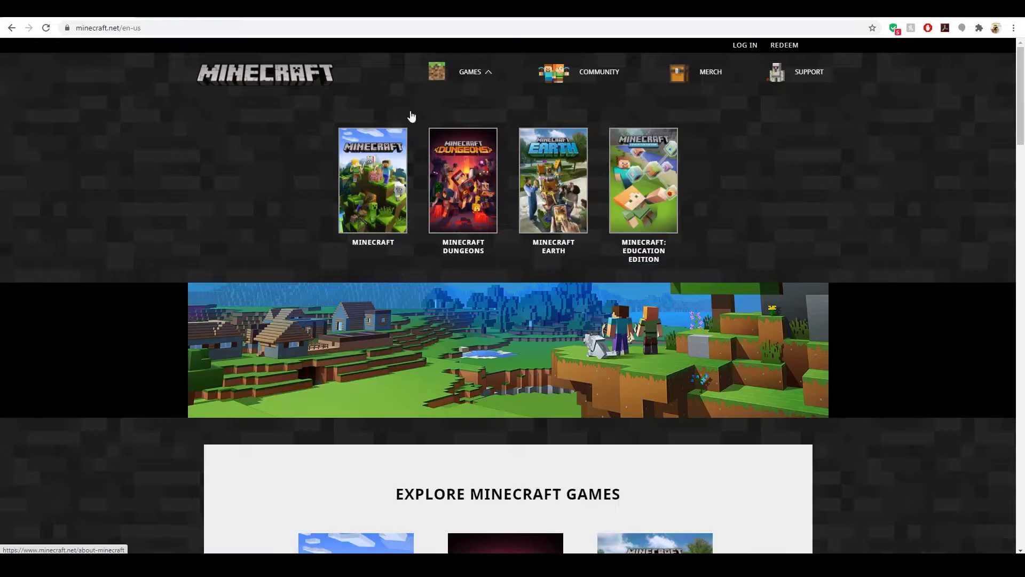
pyautogui.click(745, 46)
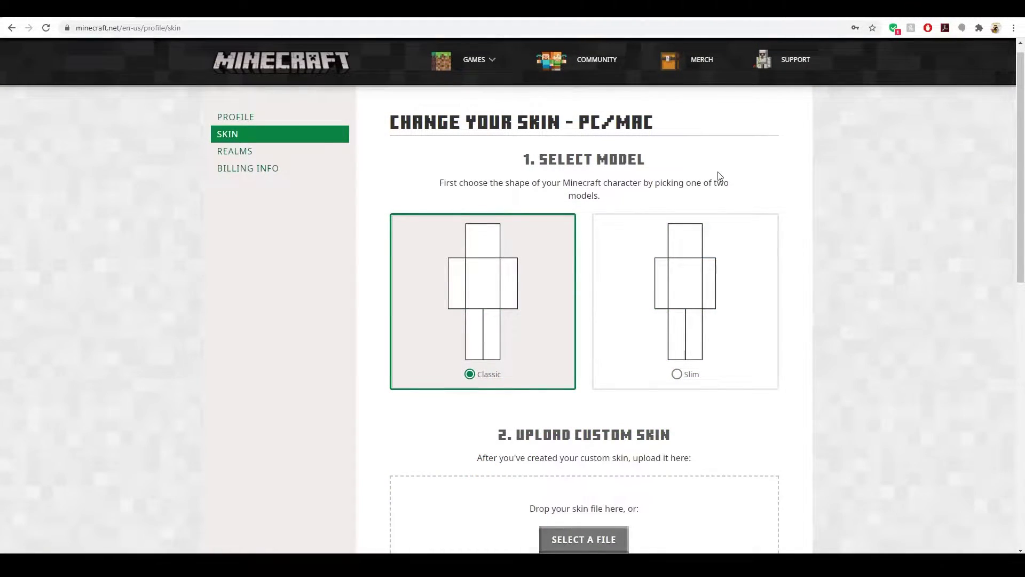
# Step: Choose Dark_fire_dragon.png from the desktop's MobSkins folder as the custom skin file, keeping the Classic model
pyautogui.scroll(-1, 719, 176)
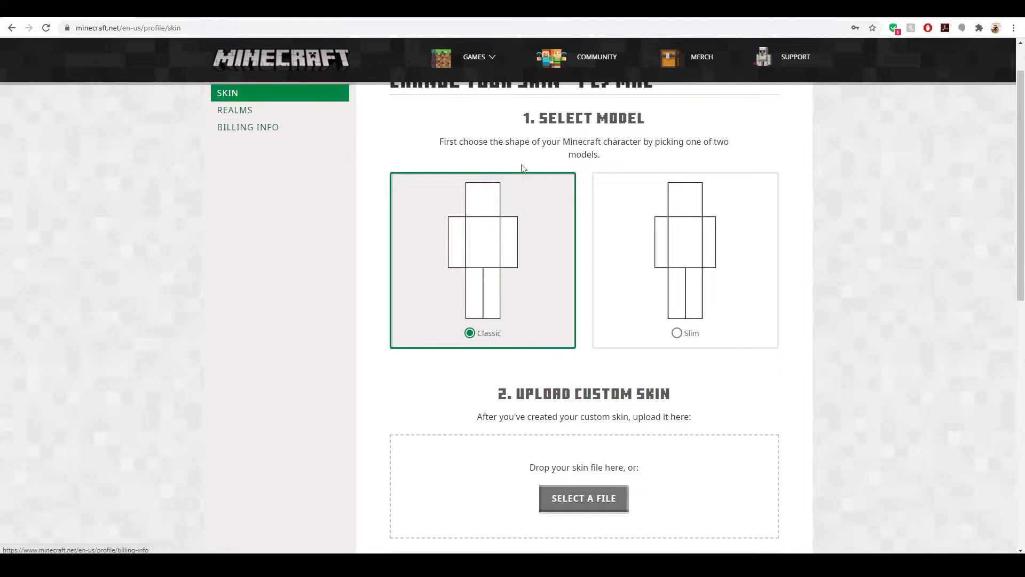
pyautogui.scroll(-1, 529, 286)
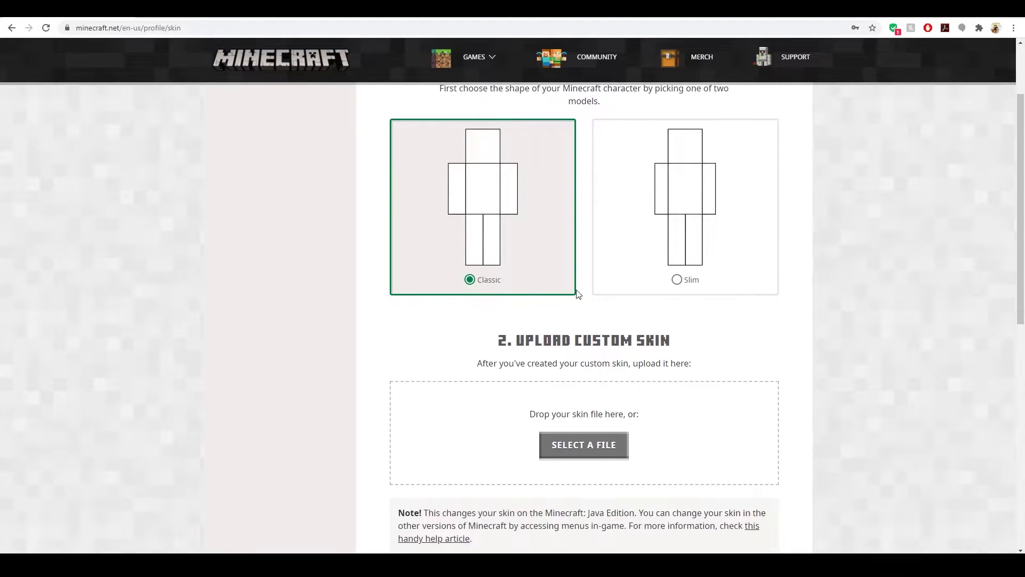
pyautogui.scroll(-1, 582, 290)
pyautogui.scroll(-1, 585, 289)
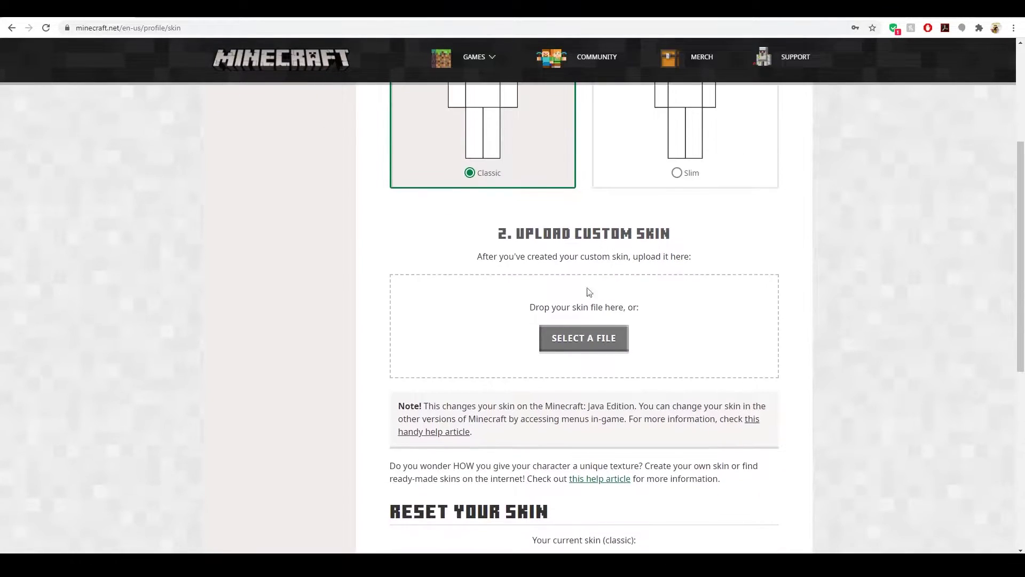
pyautogui.click(610, 338)
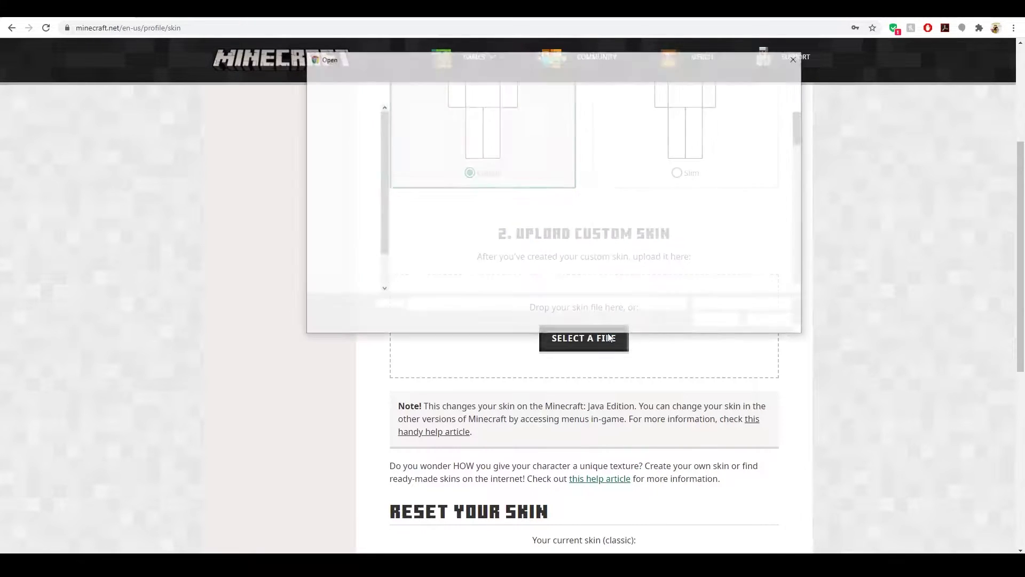
pyautogui.moveTo(799, 125); pyautogui.dragTo(790, 250)
pyautogui.scroll(10, 588, 225)
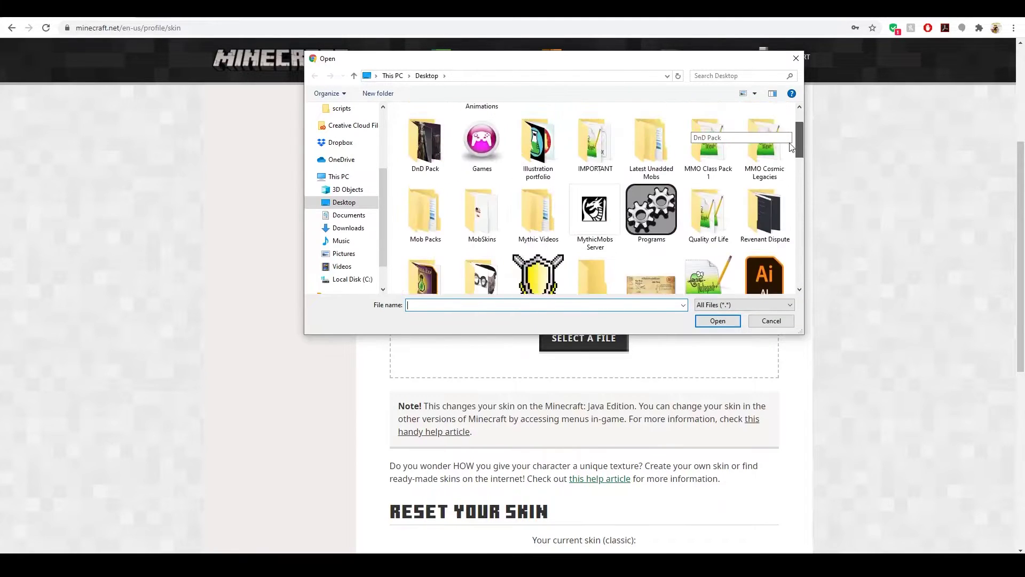
pyautogui.doubleClick(473, 190)
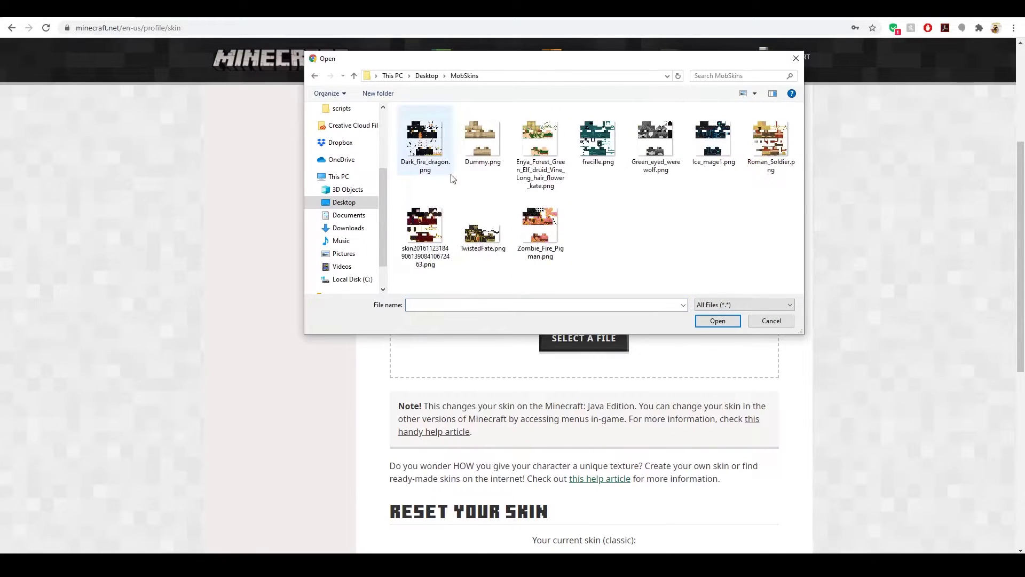
pyautogui.click(438, 152)
pyautogui.click(732, 322)
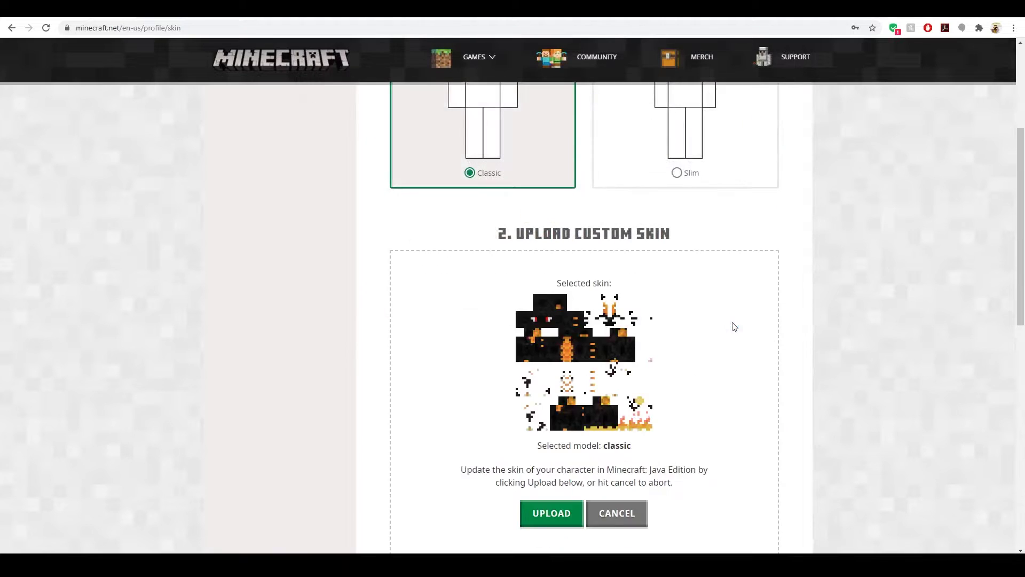
# Step: Upload the selected skin to the Minecraft account and check the current skin preview
pyautogui.scroll(-1, 732, 325)
pyautogui.click(537, 461)
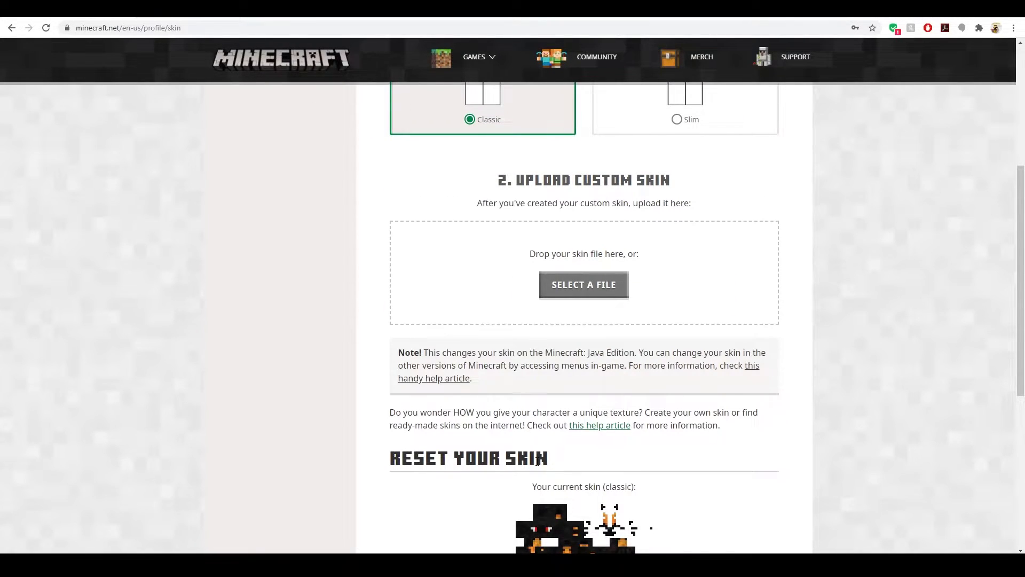
pyautogui.scroll(-4, 537, 461)
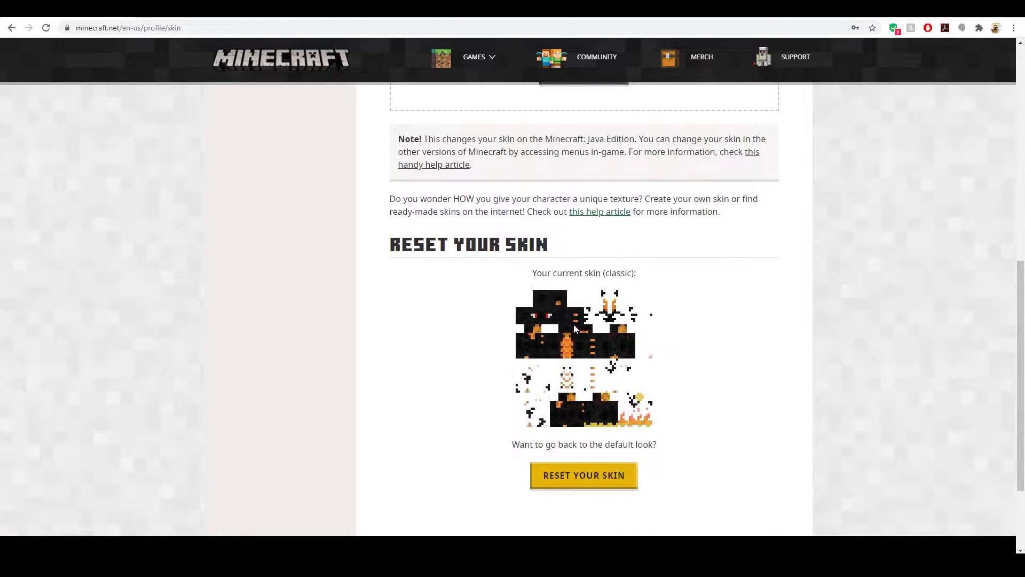
# Step: Search the web for "minecraft uuid" and open the Minecraft UUID / Username Converter at mcuuid.net
pyautogui.click(209, 32)
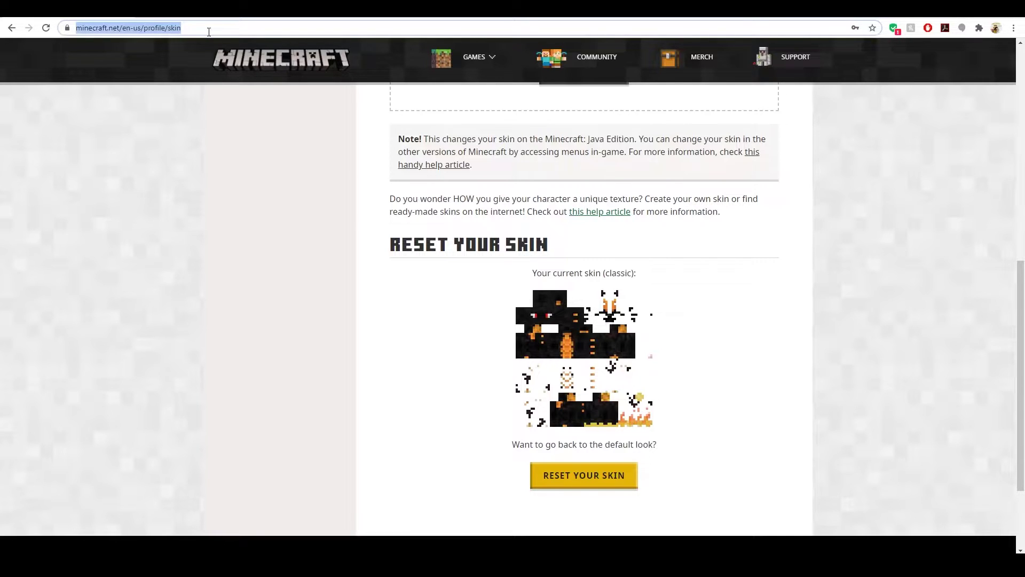
pyautogui.write('minecra')
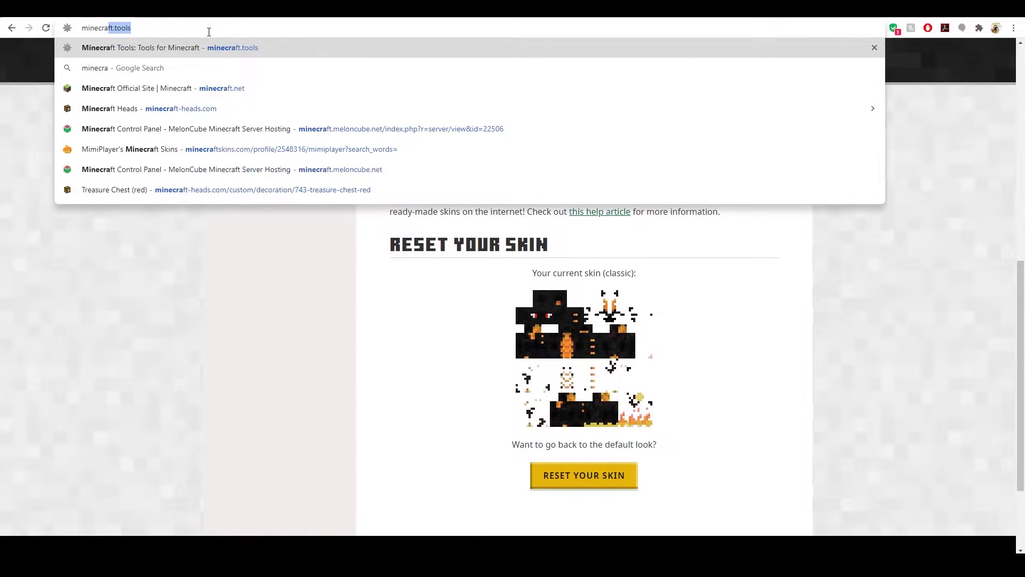
pyautogui.write('ft uuid')
pyautogui.press('Return')
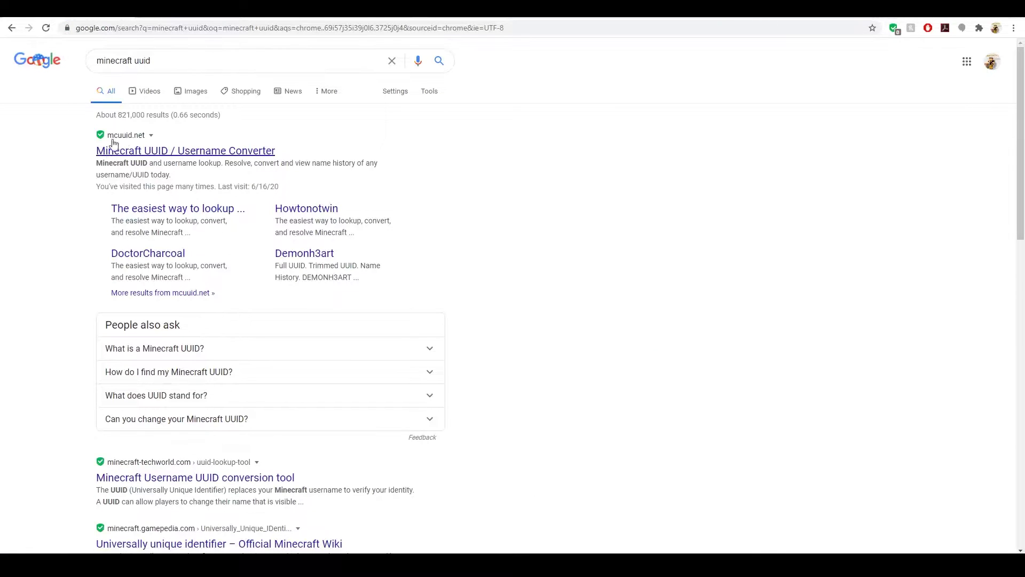
pyautogui.click(162, 150)
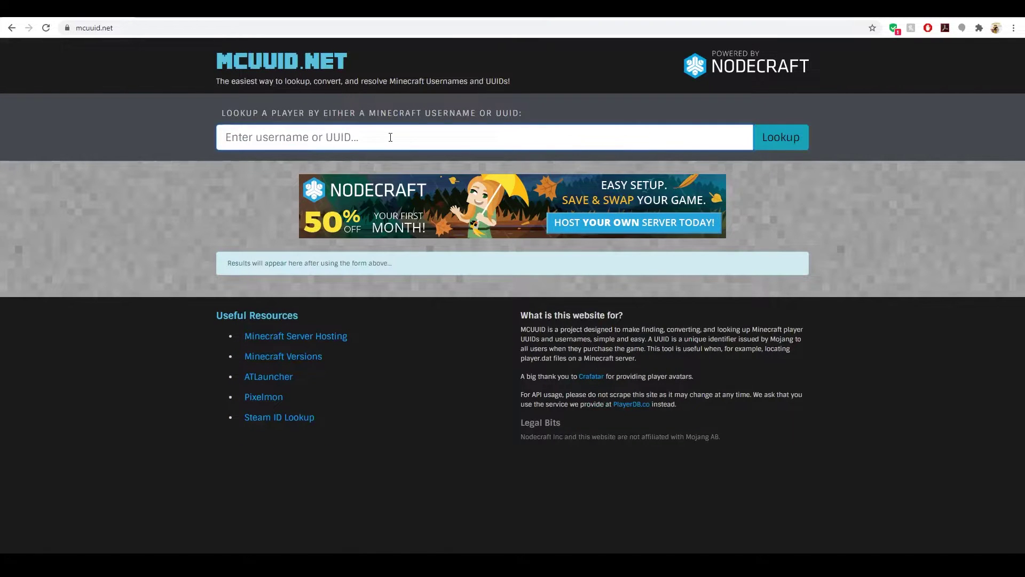
# Step: Look up the UUID of the account by entering its Minecraft username
pyautogui.write('B')
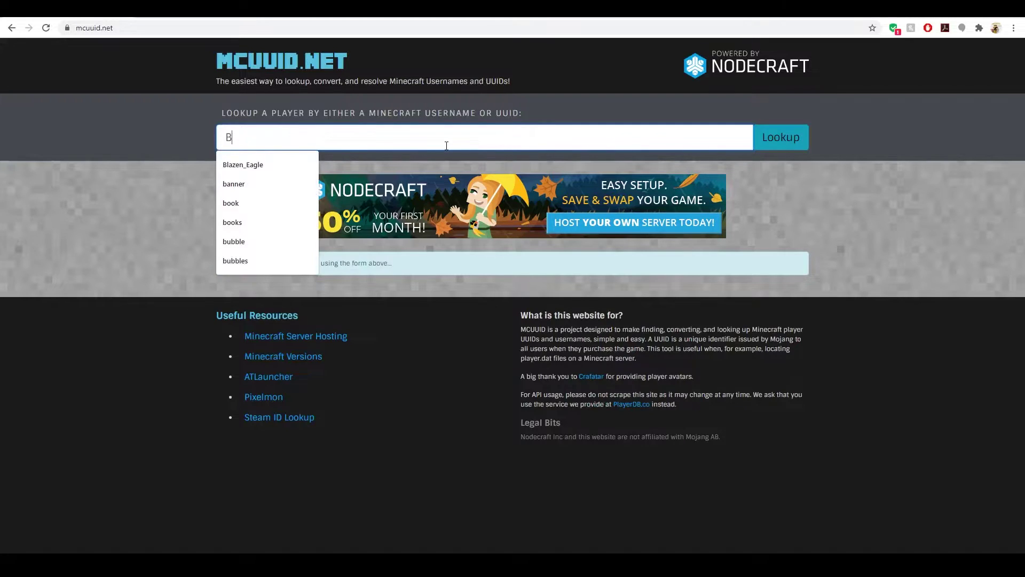
pyautogui.write('lazen_Eagle')
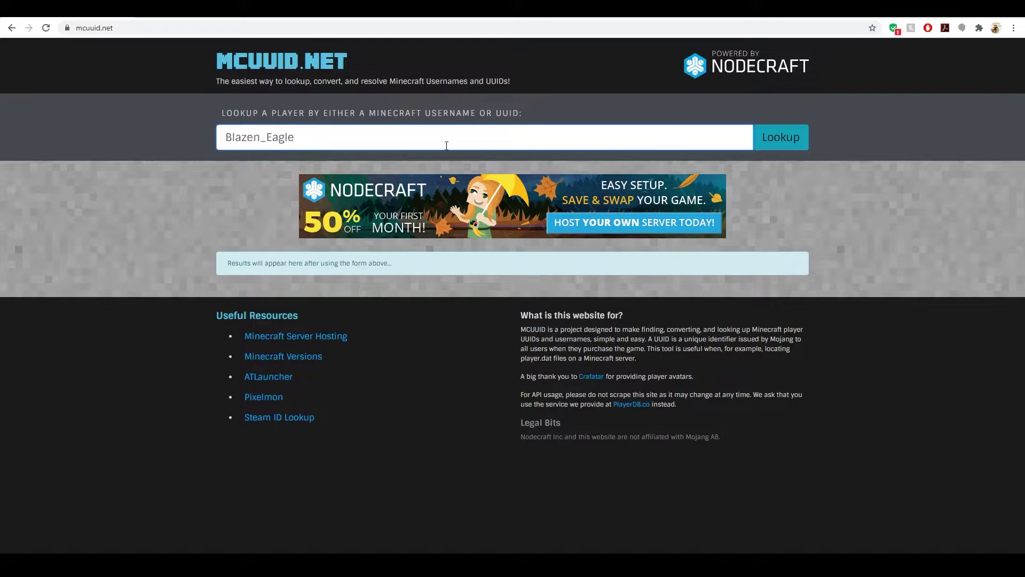
pyautogui.press('Return')
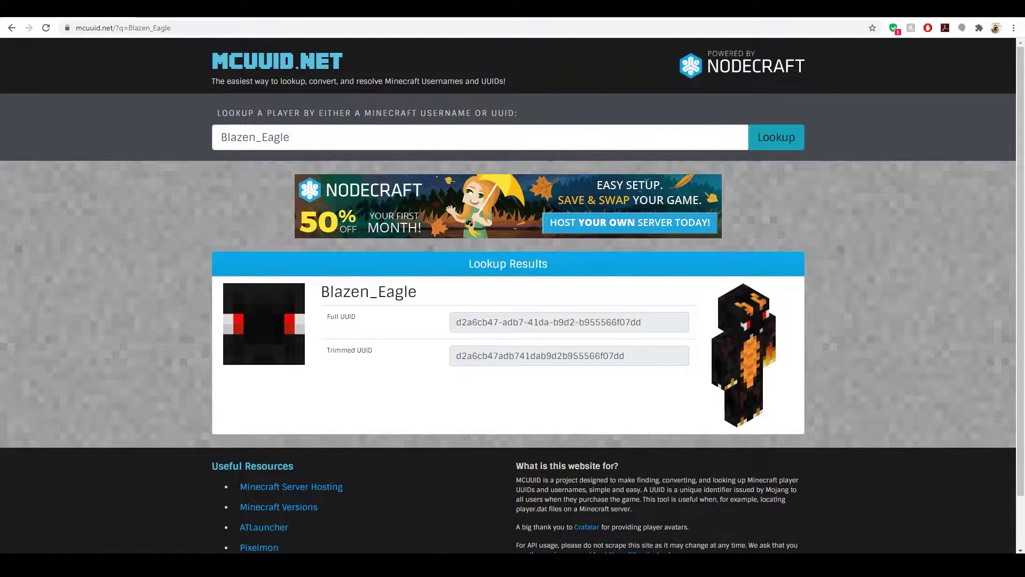
# Step: Switch to Notepad++, open disguises.yml and copy the sessionserver.mojang.com profile URL with the <uuid> placeholder from line 6
pyautogui.moveTo(431, 565)
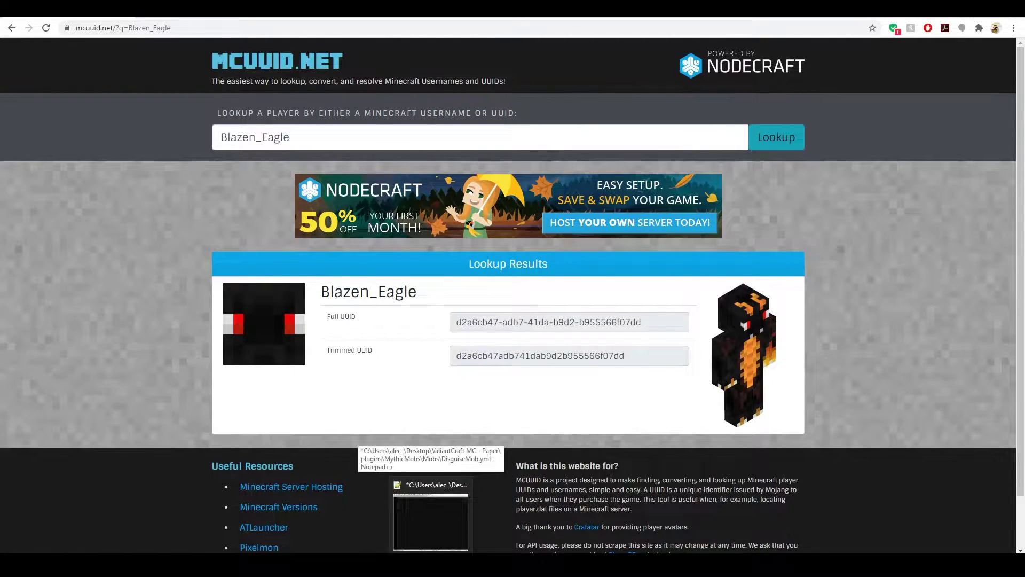
pyautogui.click(431, 520)
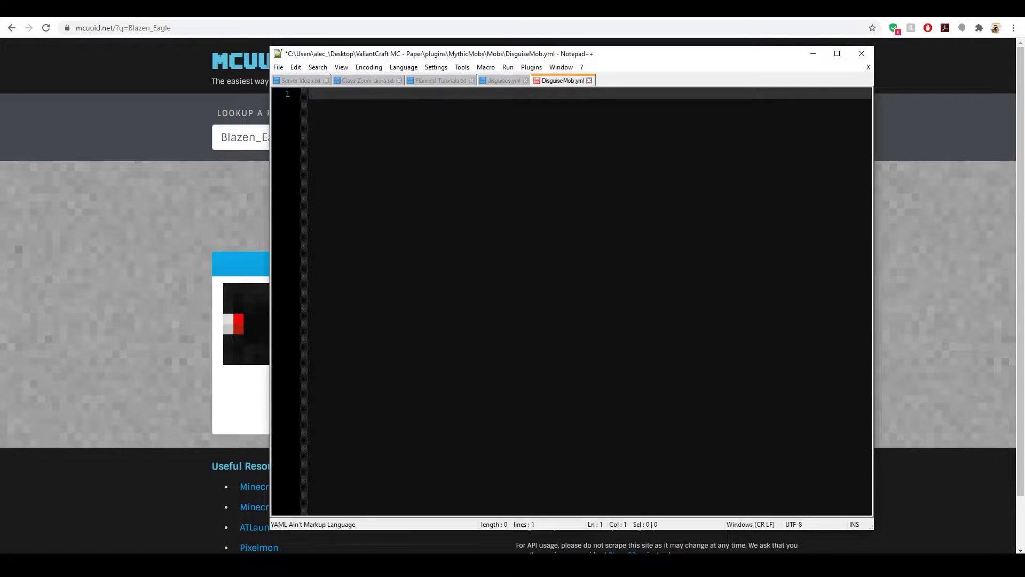
pyautogui.click(508, 78)
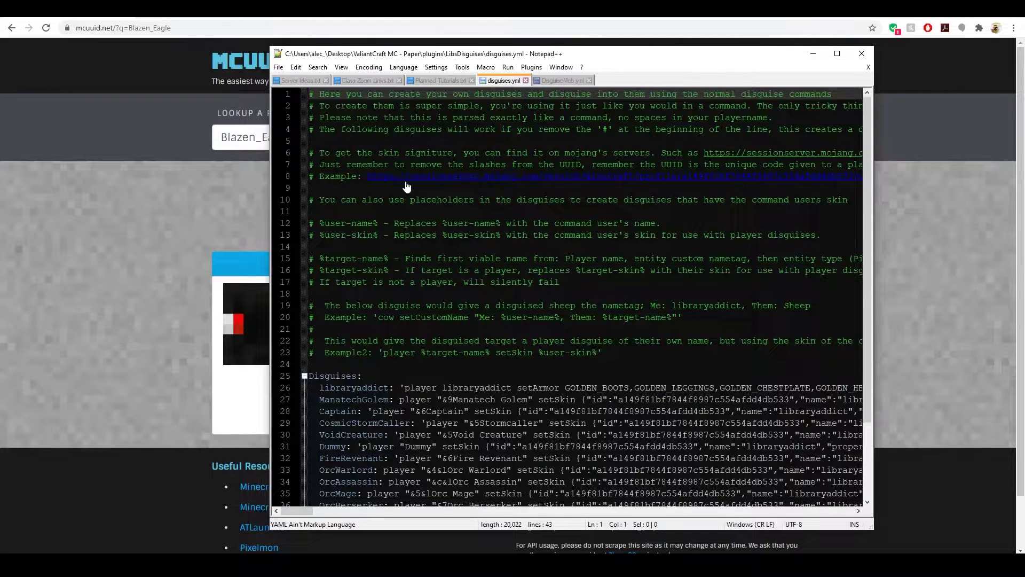
pyautogui.moveTo(299, 510)
pyautogui.mouseDown()
pyautogui.moveTo(318, 516)
pyautogui.moveTo(299, 515)
pyautogui.mouseUp()
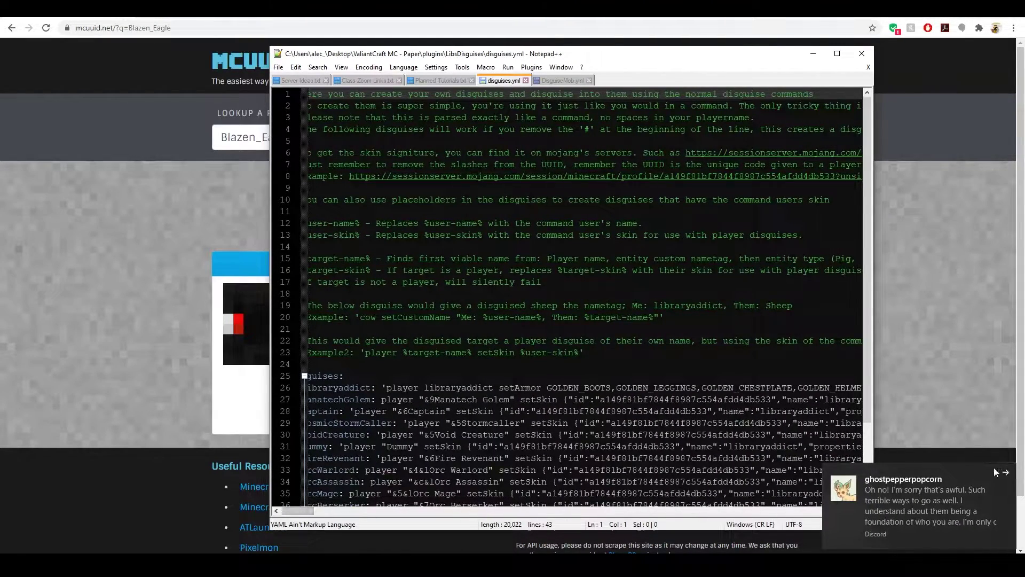
pyautogui.click(1006, 476)
pyautogui.moveTo(307, 508)
pyautogui.mouseDown()
pyautogui.moveTo(329, 514)
pyautogui.moveTo(319, 508)
pyautogui.mouseUp()
pyautogui.moveTo(796, 153); pyautogui.dragTo(366, 154)
pyautogui.hotkey('ctrl', 'c')
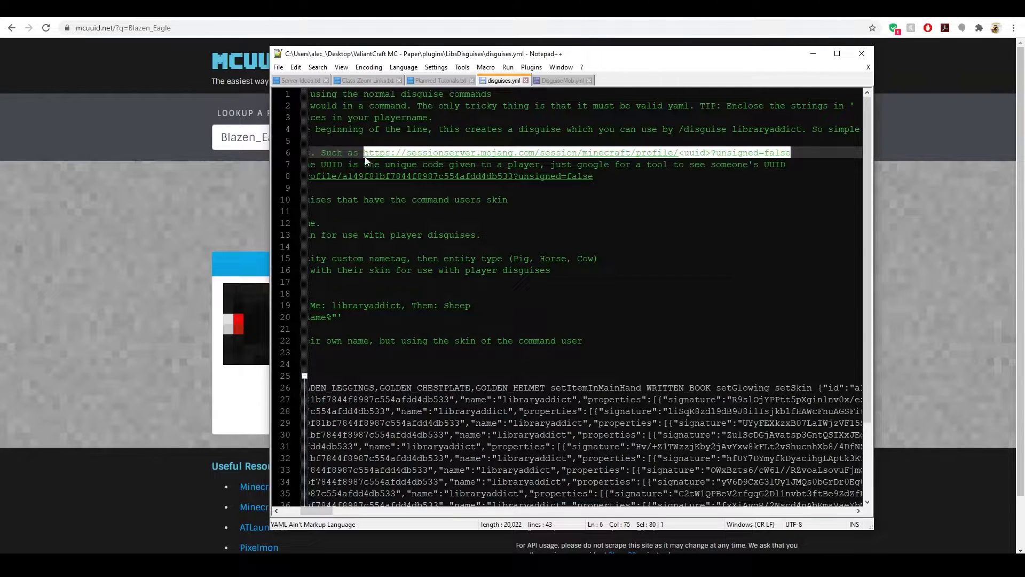
# Step: Return to the browser and paste the copied session server URL as the address of a new tab
pyautogui.click(128, 167)
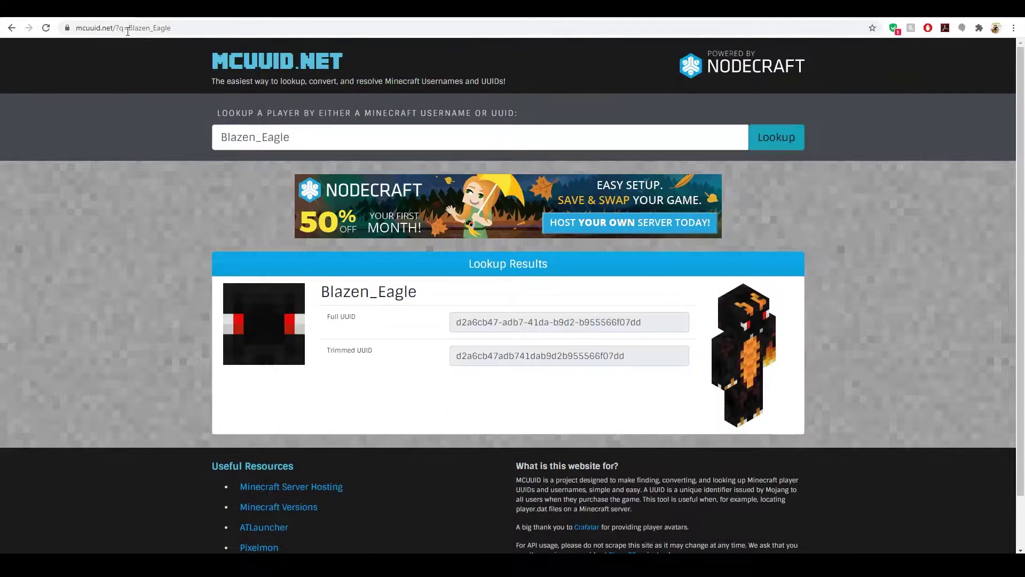
pyautogui.hotkey('ctrl', 't')
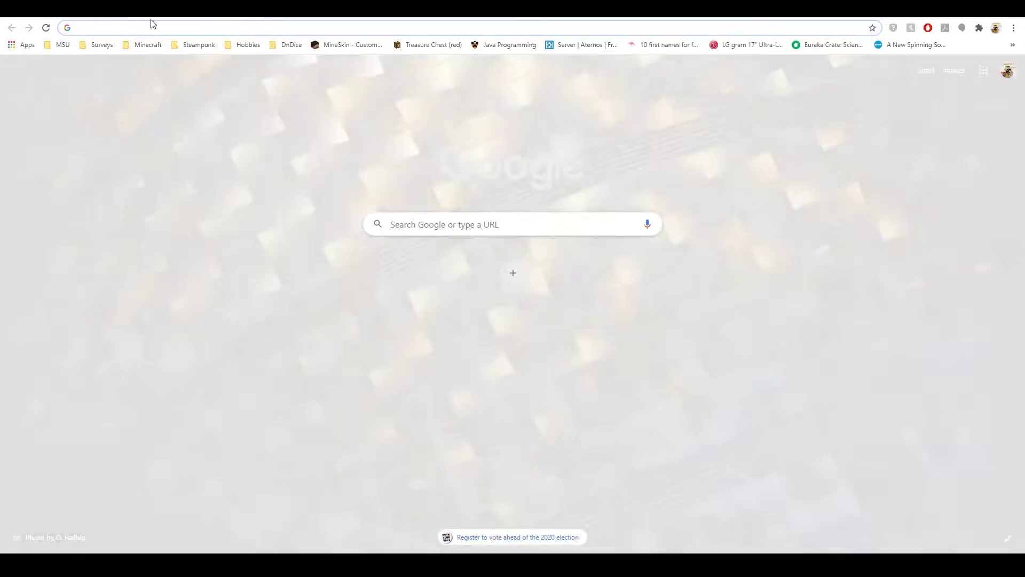
pyautogui.hotkey('ctrl', 'v')
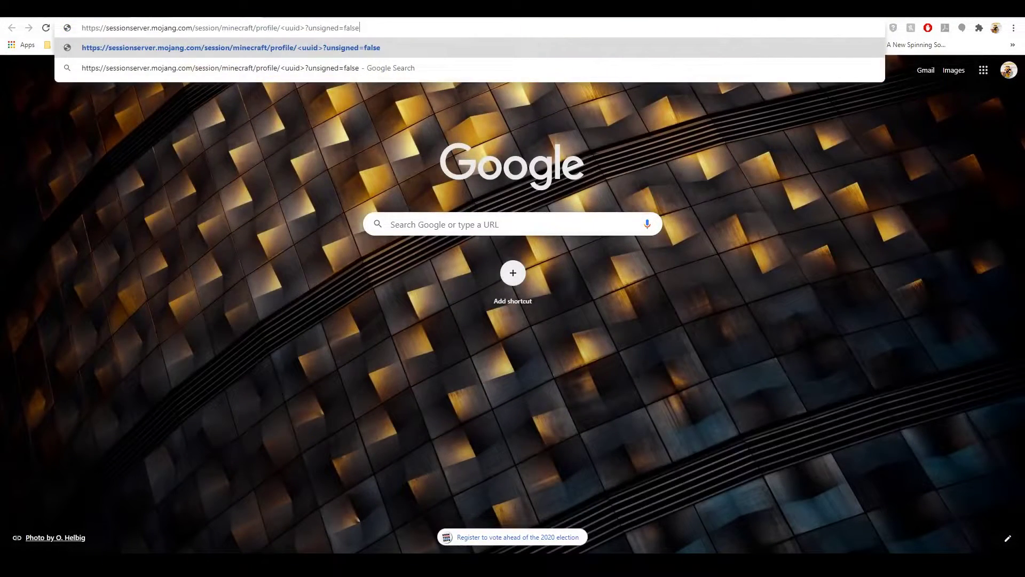
pyautogui.click(69, 9)
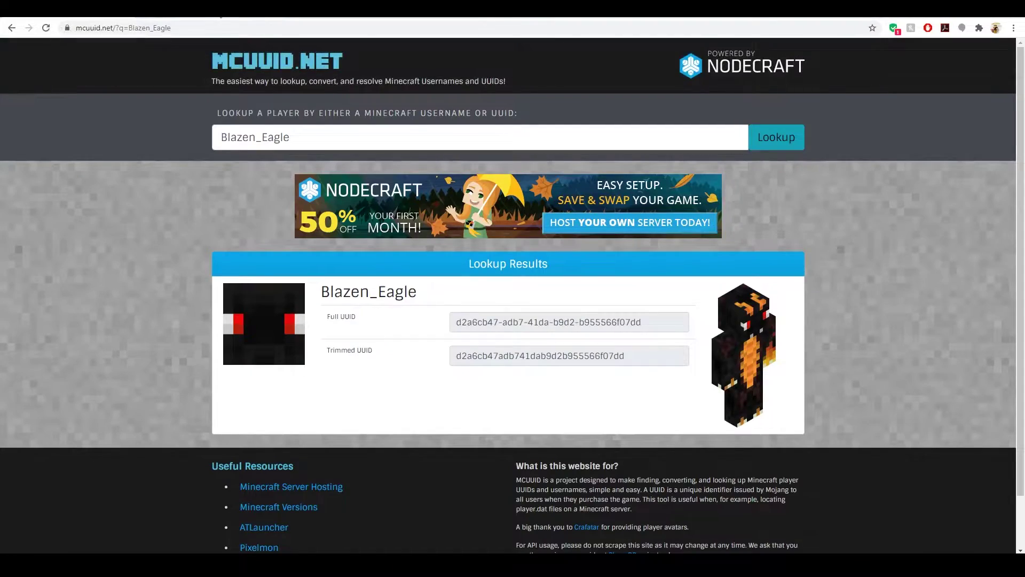
pyautogui.click(220, 15)
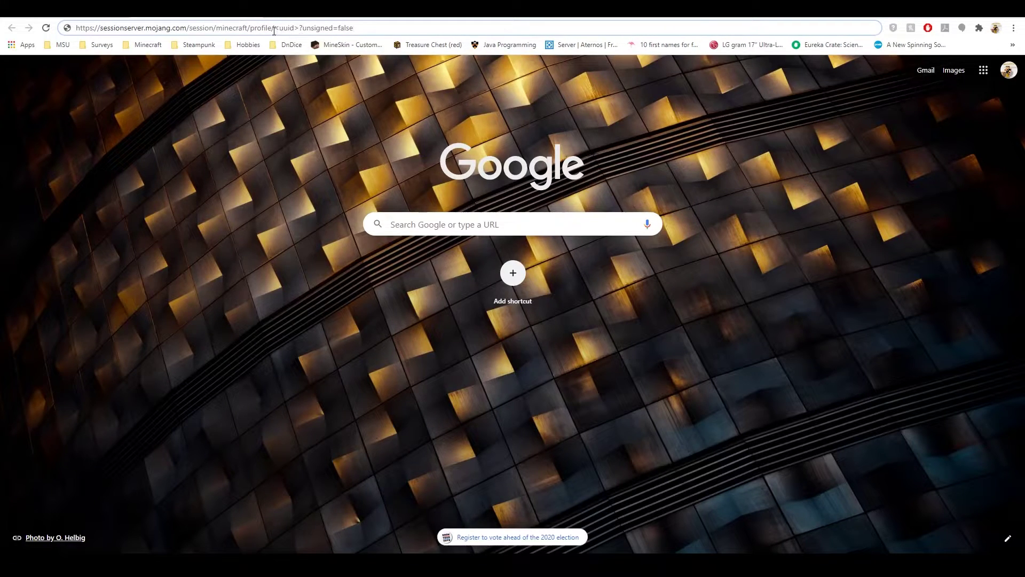
# Step: Replace the <uuid> placeholder in the address with the trimmed UUID copied from mcuuid.net and load the profile page
pyautogui.moveTo(274, 30); pyautogui.dragTo(300, 29)
pyautogui.hotkey('ctrl', 'Tab')
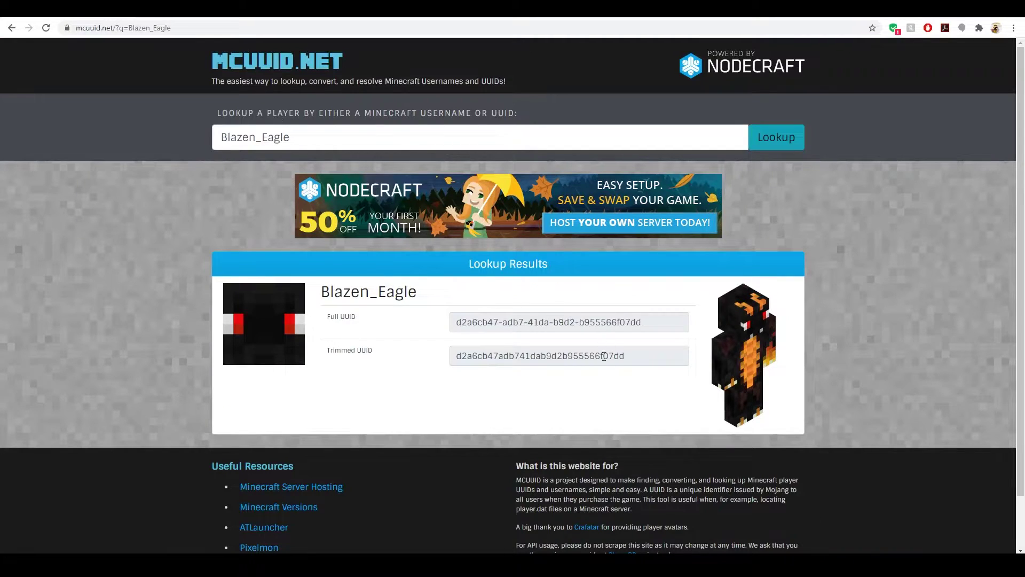
pyautogui.doubleClick(601, 356)
pyautogui.hotkey('ctrl', 'c')
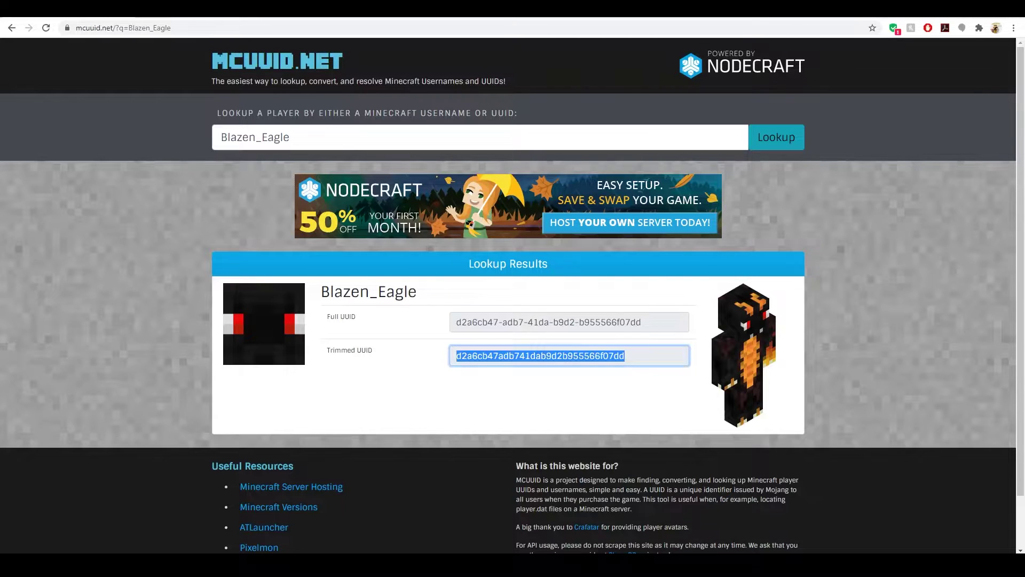
pyautogui.click(222, 12)
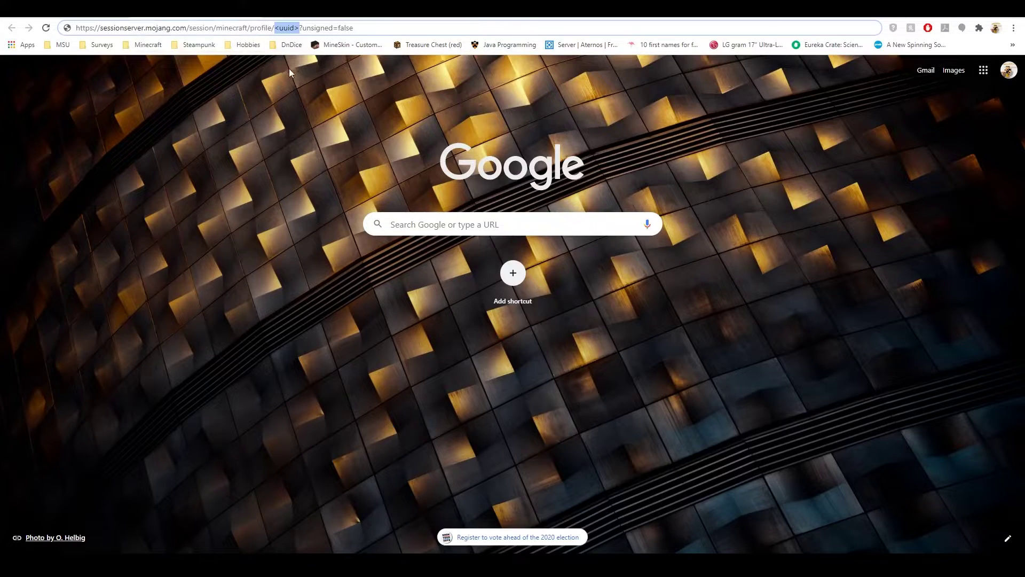
pyautogui.hotkey('ctrl', 'v')
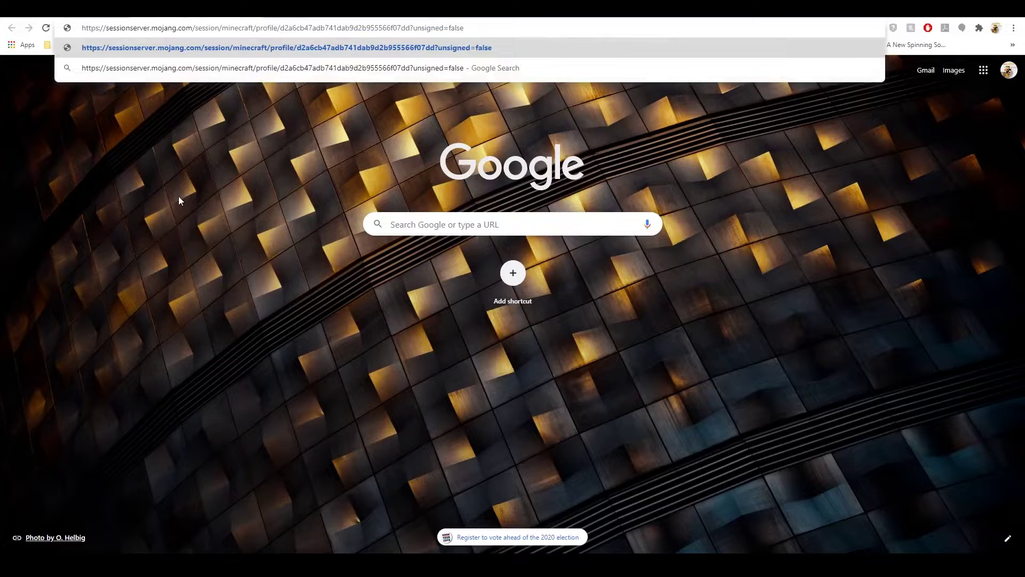
pyautogui.press('Return')
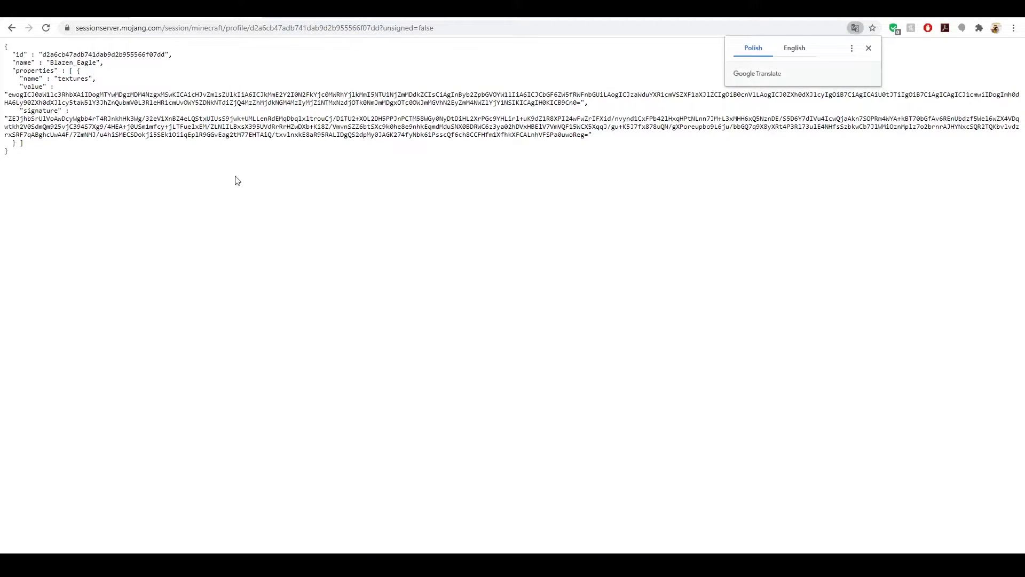
# Step: Dismiss the translation offer and examine the skin's value and signature entries in the profile data
pyautogui.click(868, 48)
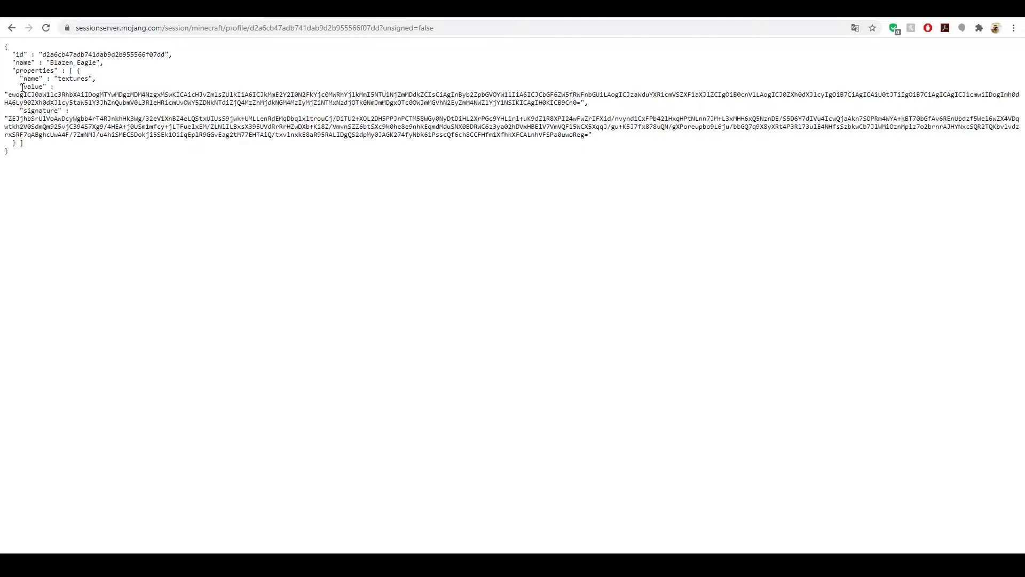
pyautogui.moveTo(21, 86)
pyautogui.mouseDown()
pyautogui.moveTo(45, 86)
pyautogui.moveTo(43, 102)
pyautogui.moveTo(60, 111)
pyautogui.mouseUp()
pyautogui.click(252, 227)
# Step: Switch to Notepad++ and copy the commented <MobName> disguise template in disguises.yml into the empty line 40 below OrcShaman
pyautogui.click(427, 565)
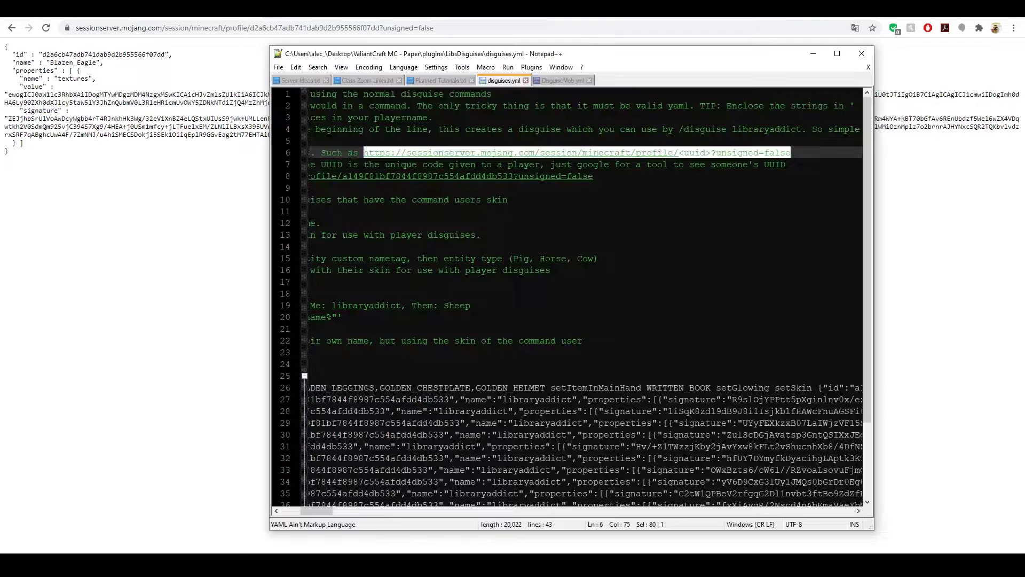
pyautogui.scroll(-3, 567, 300)
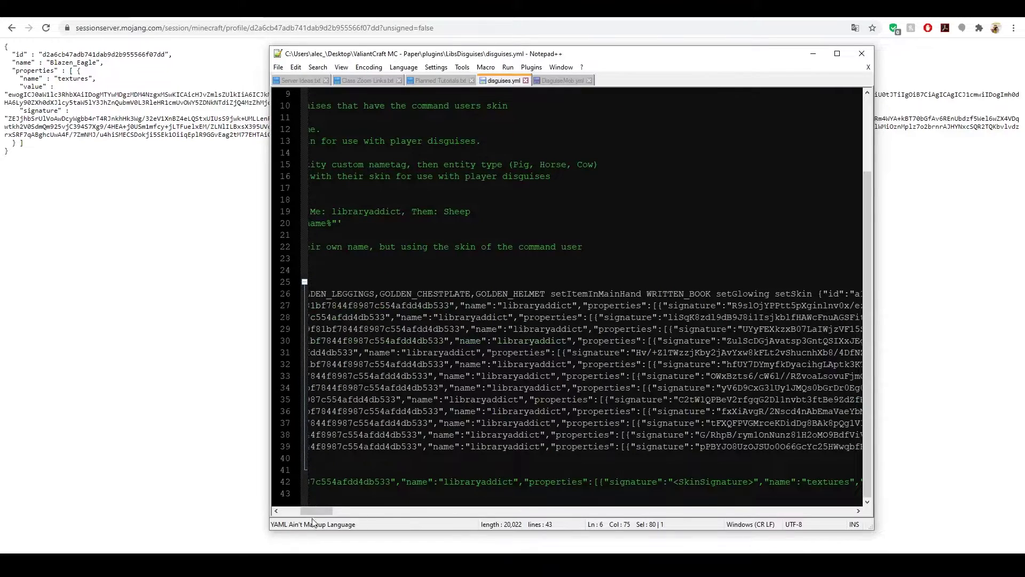
pyautogui.moveTo(313, 513); pyautogui.dragTo(284, 513)
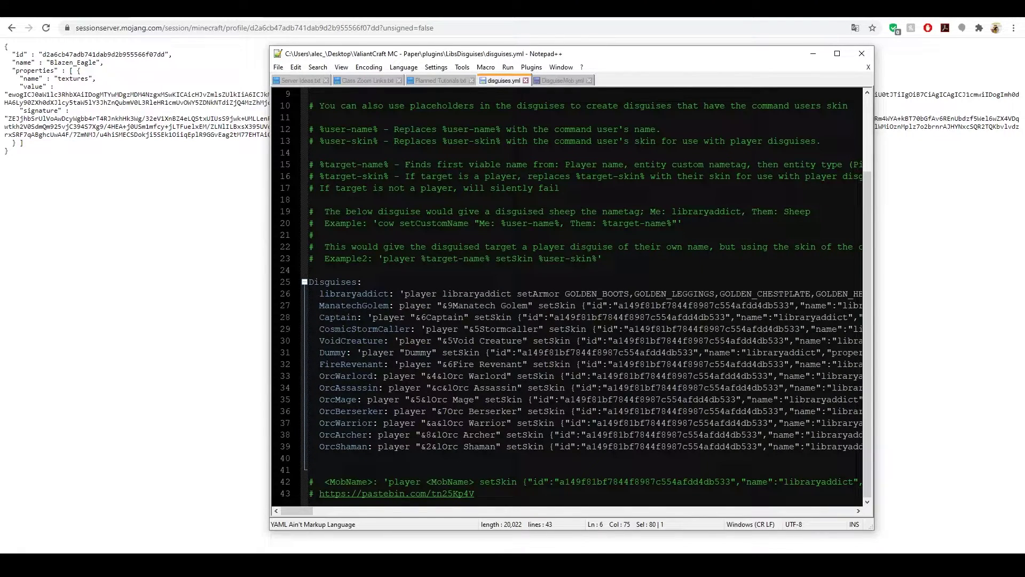
pyautogui.moveTo(309, 493)
pyautogui.mouseDown()
pyautogui.moveTo(310, 482)
pyautogui.moveTo(327, 483)
pyautogui.mouseUp()
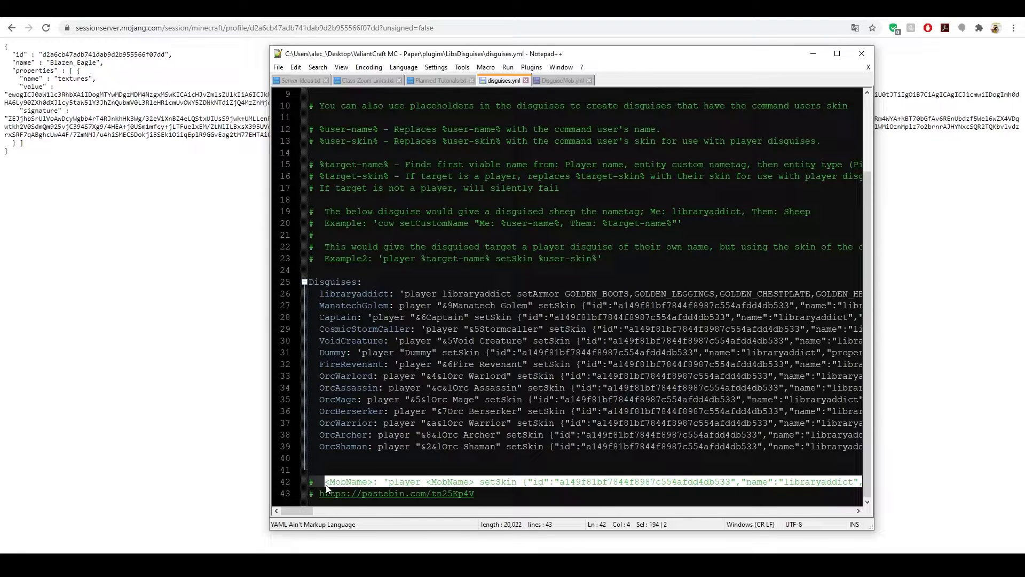
pyautogui.click(356, 457)
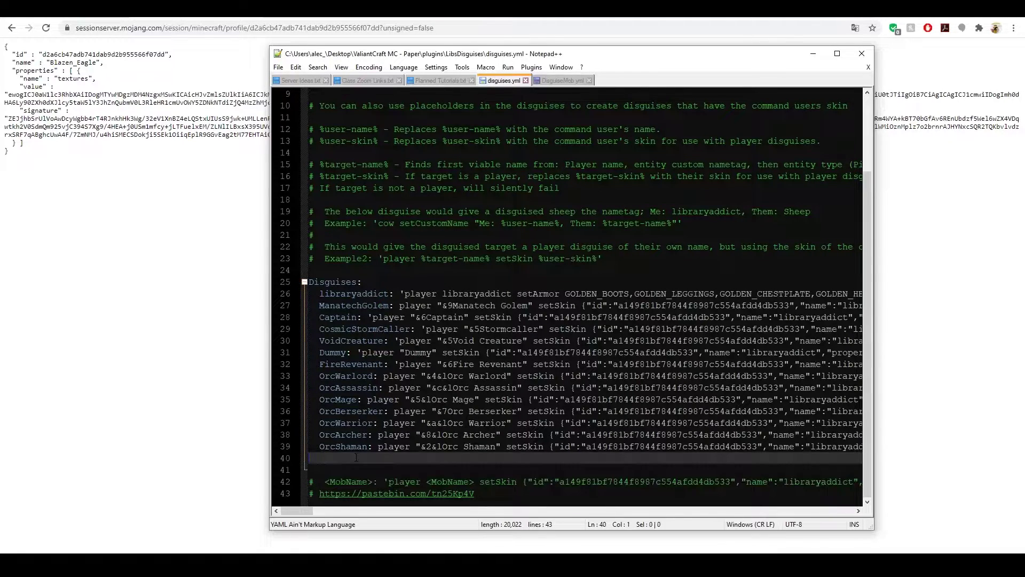
pyautogui.hotkey('ctrl', 'v')
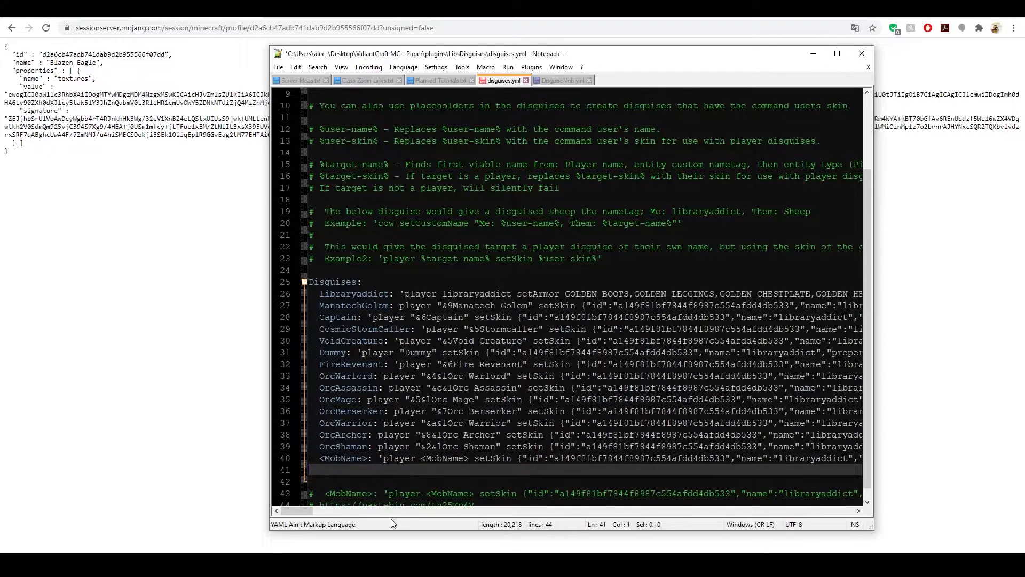
# Step: Replace the new entry's first <MobName> with BlackDragon and its second with the quoted display name "Black Dragon"
pyautogui.scroll(-1, 571, 298)
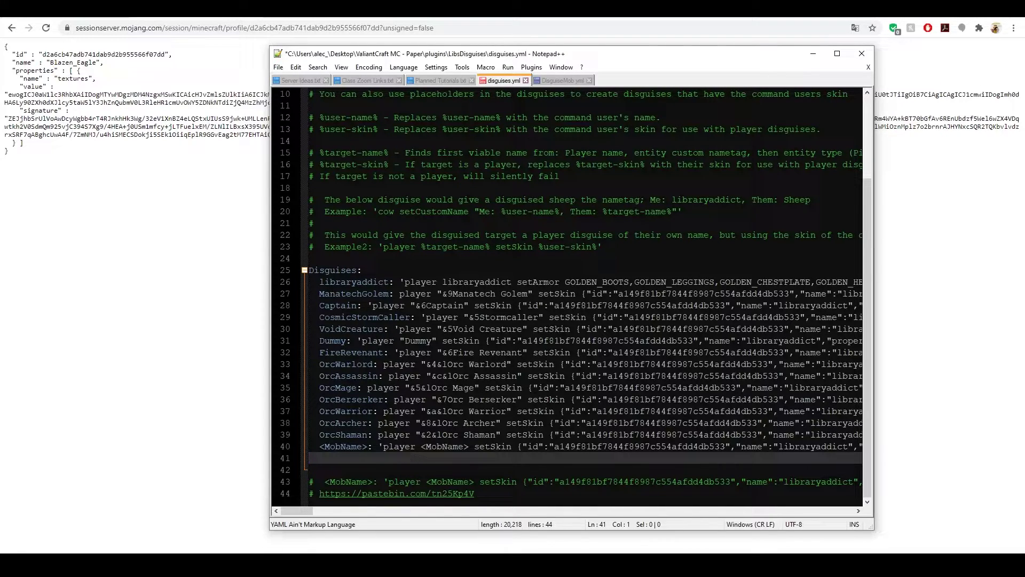
pyautogui.moveTo(368, 447); pyautogui.dragTo(321, 448)
pyautogui.write('BlackDragon')
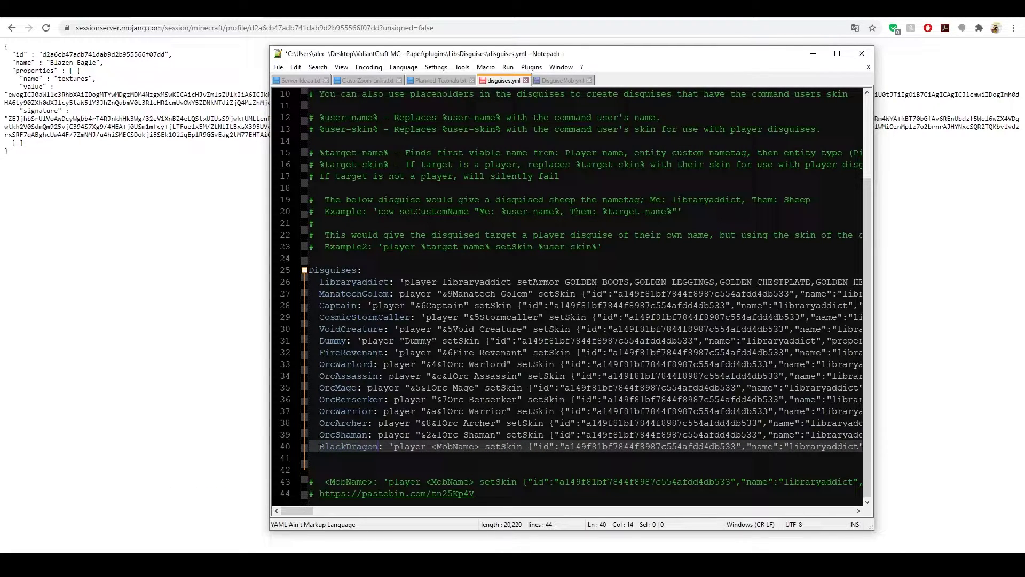
pyautogui.moveTo(320, 447); pyautogui.dragTo(479, 446)
pyautogui.write('"')
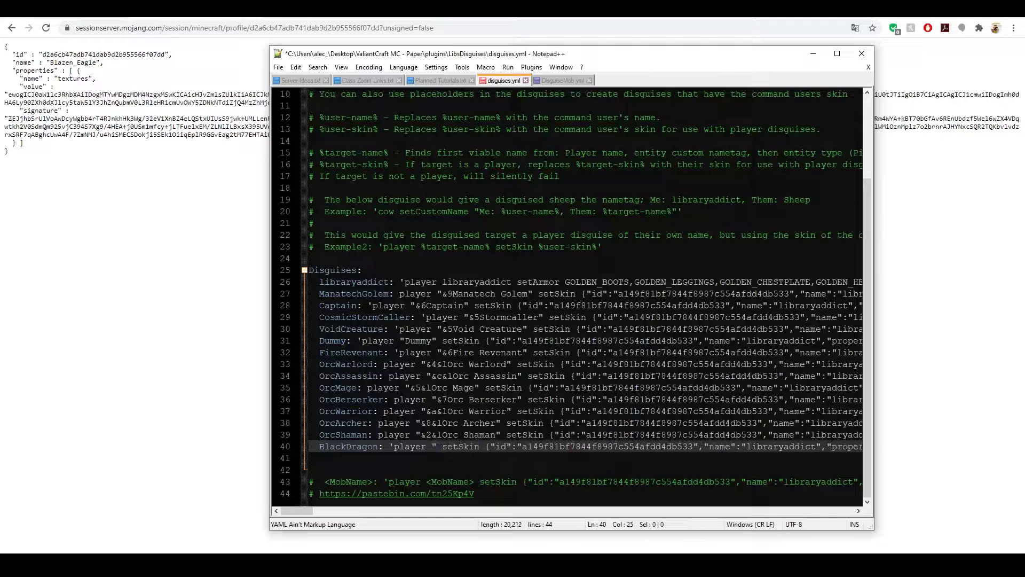
pyautogui.write('"')
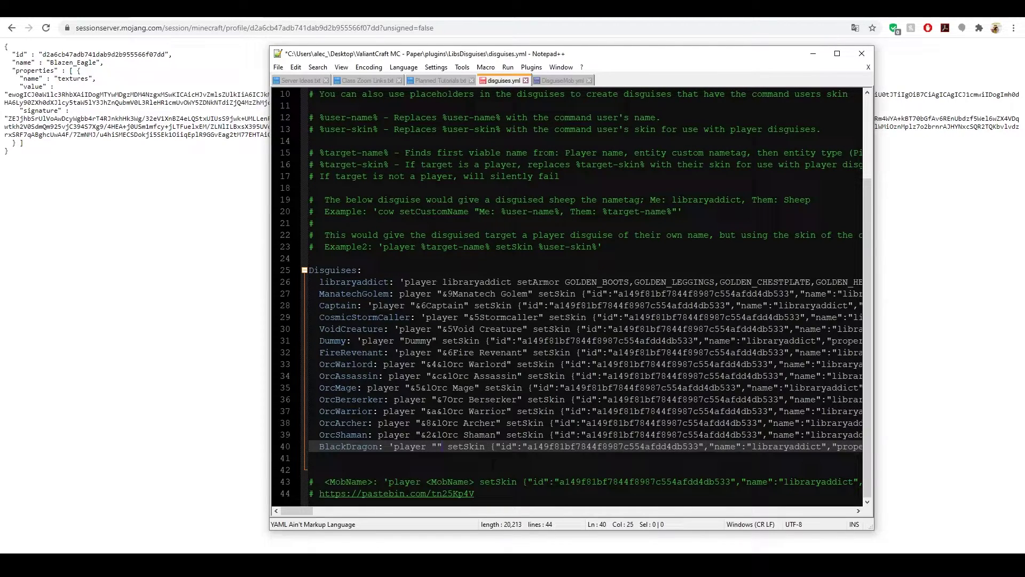
pyautogui.write('Black Dra')
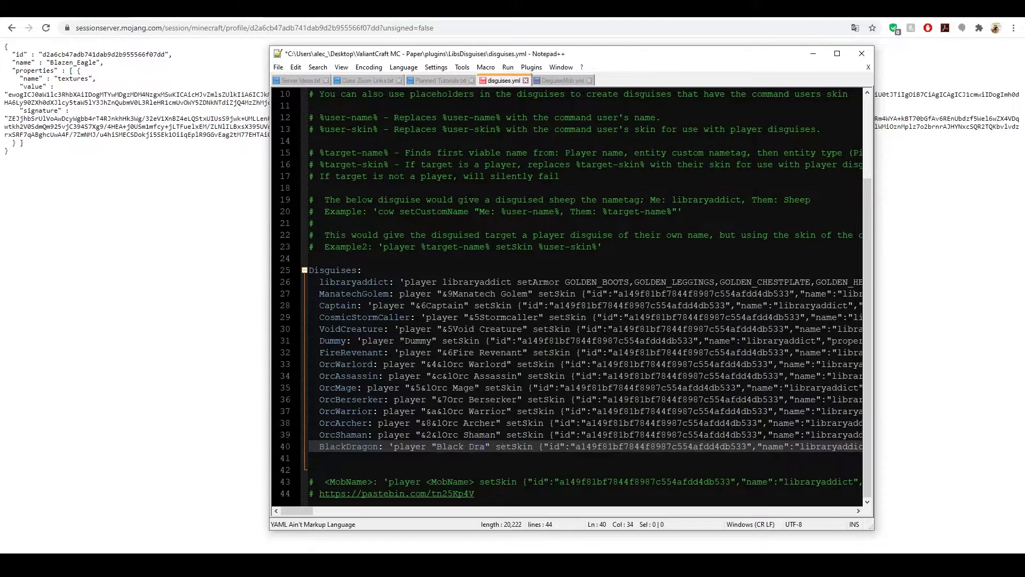
pyautogui.write('gon')
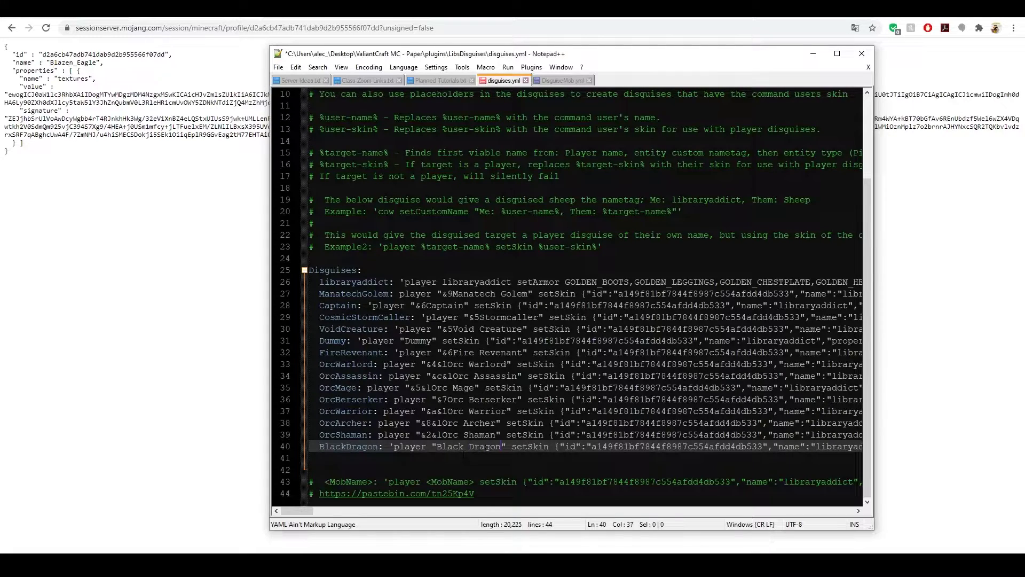
# Step: Prefix the Black Dragon display name with the colour code &8 inside the quotes
pyautogui.moveTo(507, 447); pyautogui.dragTo(504, 452)
pyautogui.press('Left')
pyautogui.press('Left')
pyautogui.press('Left')
pyautogui.press('Left')
pyautogui.press('Left')
pyautogui.moveTo(438, 447)
pyautogui.mouseDown()
pyautogui.moveTo(458, 448)
pyautogui.moveTo(443, 448)
pyautogui.mouseUp()
pyautogui.click(480, 446)
pyautogui.write('<')
pyautogui.press('BackSpace')
pyautogui.write('&8')
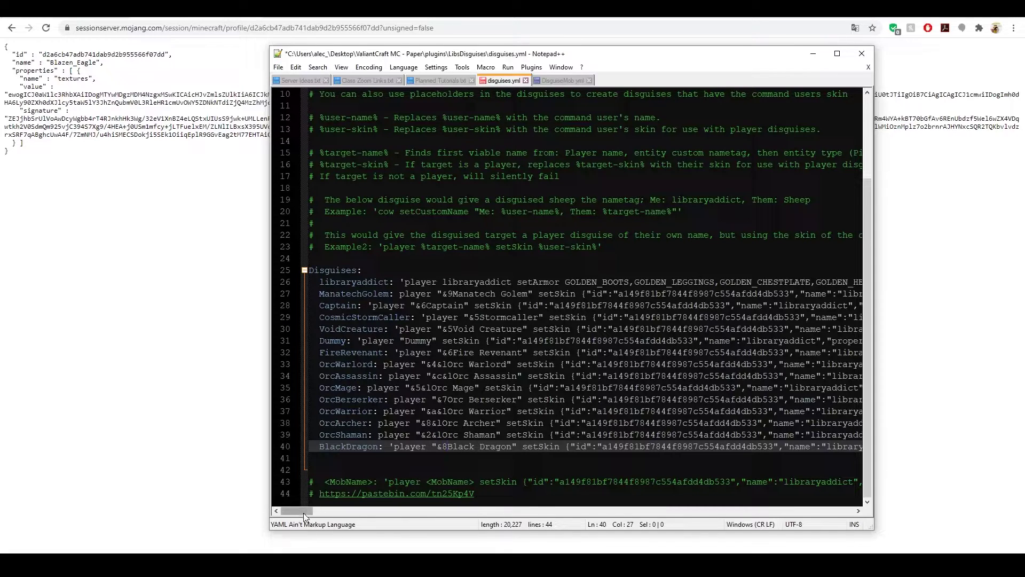
# Step: Copy the skin signature from the browser's profile page and paste it over the <SkinSignature> placeholder in the BlackDragon entry
pyautogui.moveTo(304, 514); pyautogui.dragTo(341, 514)
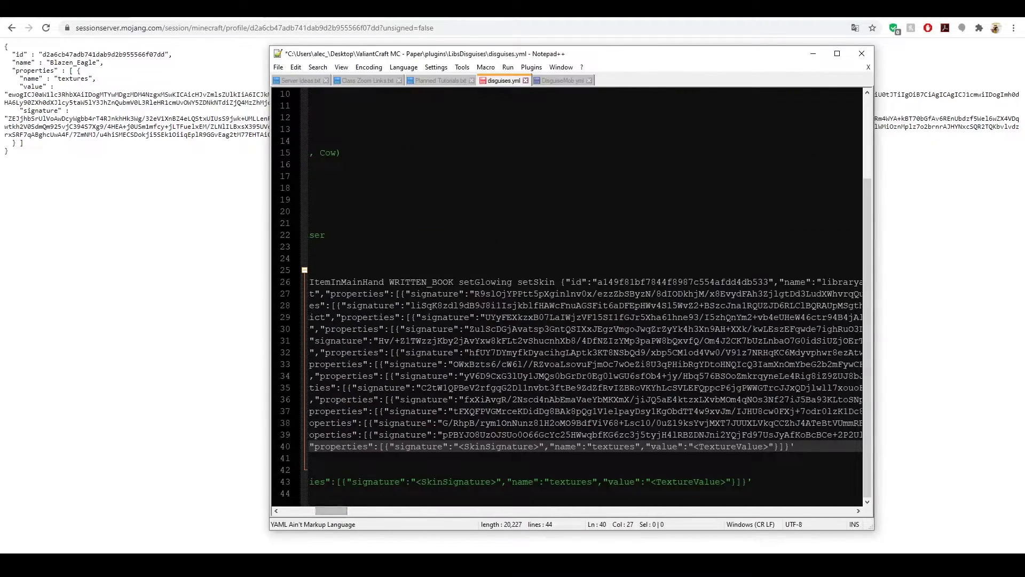
pyautogui.moveTo(459, 446); pyautogui.dragTo(538, 447)
pyautogui.click(181, 241)
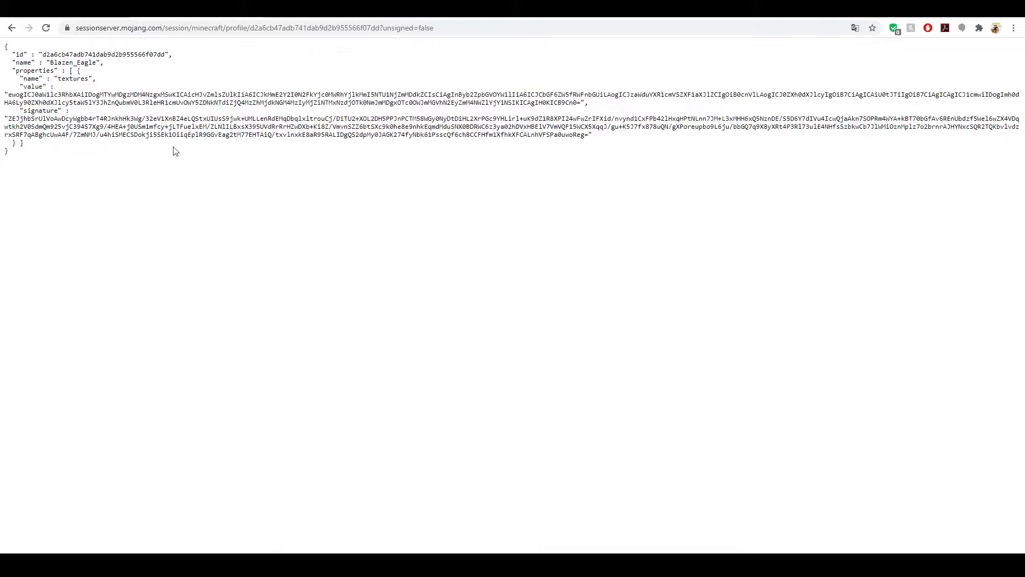
pyautogui.moveTo(590, 134)
pyautogui.mouseDown()
pyautogui.moveTo(594, 144)
pyautogui.moveTo(6, 137)
pyautogui.moveTo(9, 121)
pyautogui.mouseUp()
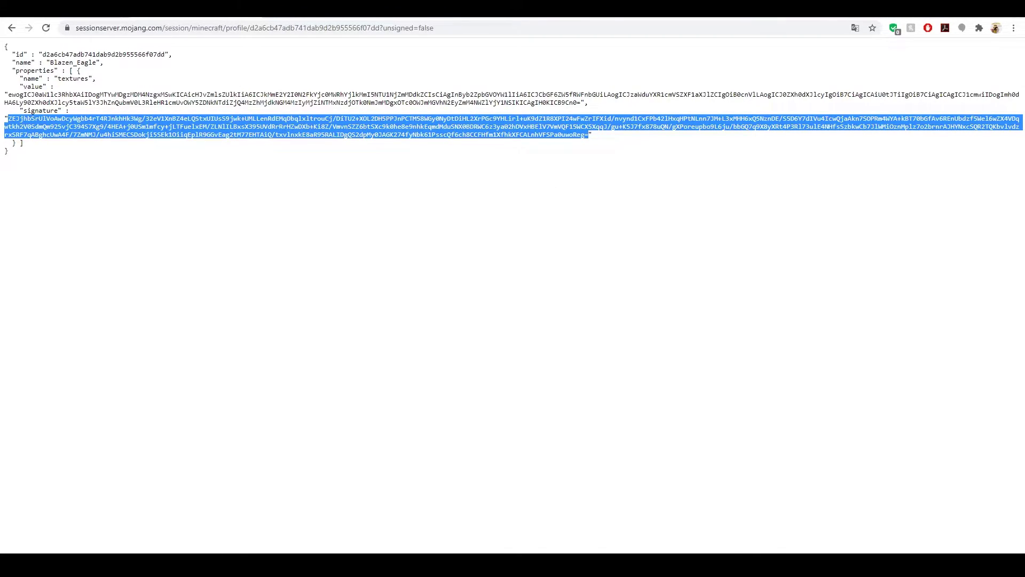
pyautogui.hotkey('alt', 'Tab')
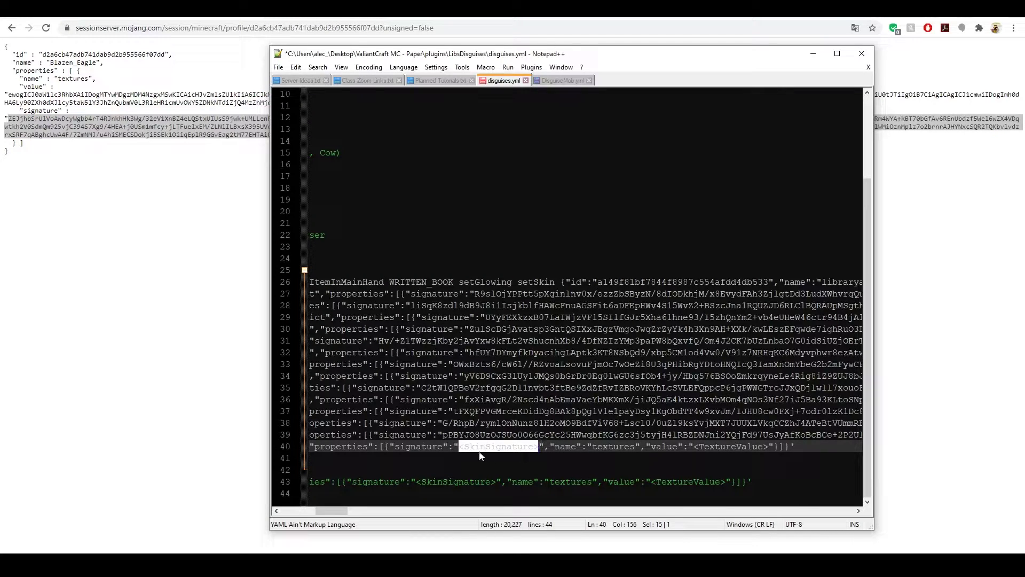
pyautogui.click(468, 447)
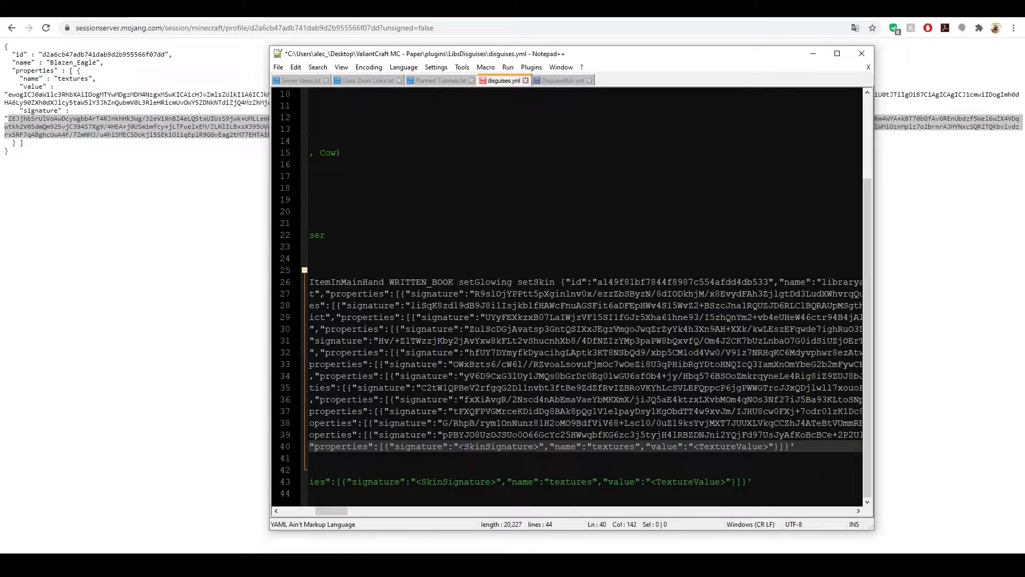
pyautogui.hotkey('shift', 'Left')
pyautogui.click(535, 447)
pyautogui.moveTo(536, 448); pyautogui.dragTo(462, 448)
pyautogui.hotkey('ctrl', 'v')
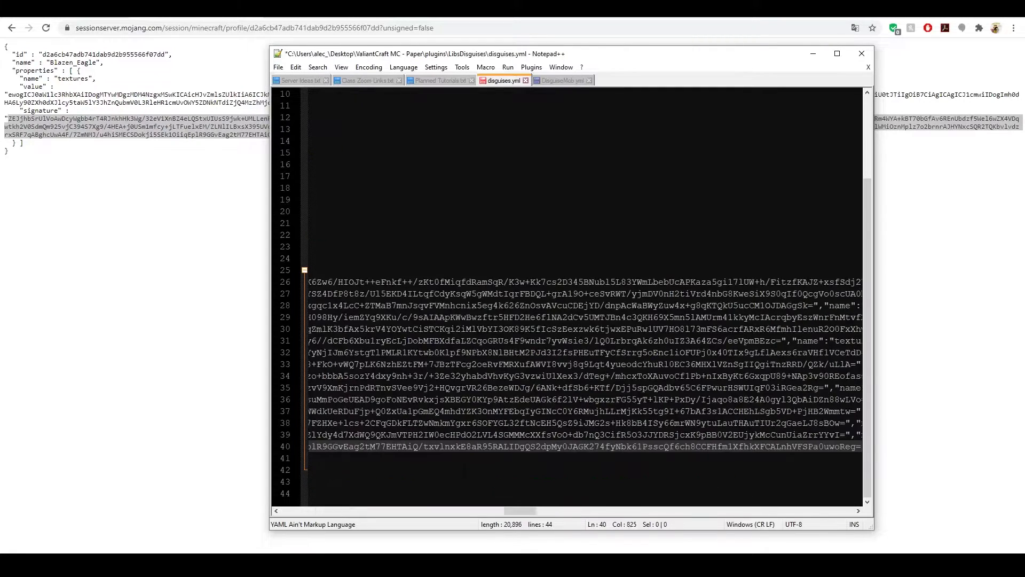
# Step: Replace the <TextureValue> placeholder in the BlackDragon entry with the texture value copied from the browser's profile page
pyautogui.moveTo(521, 515); pyautogui.dragTo(548, 515)
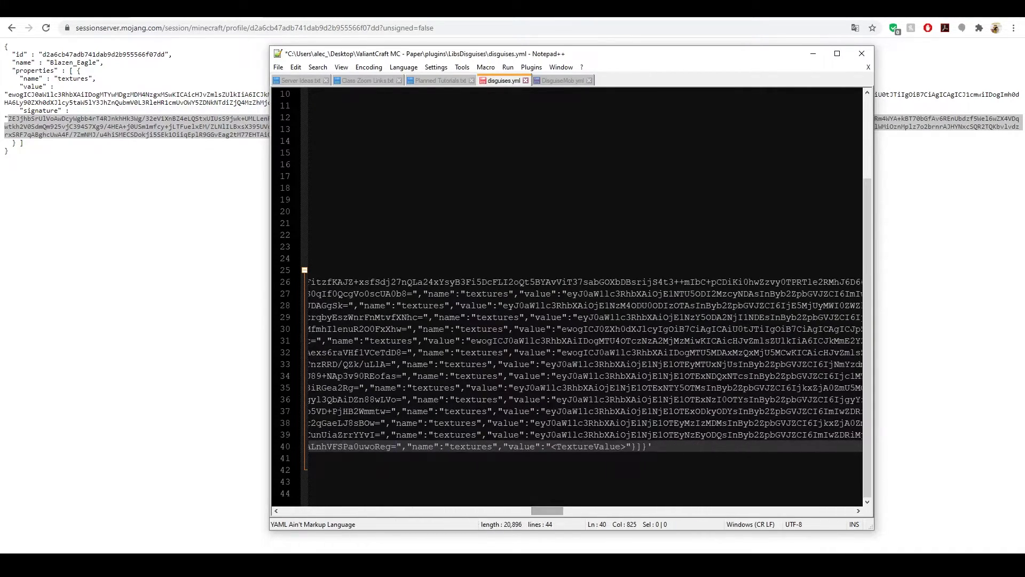
pyautogui.moveTo(552, 446); pyautogui.dragTo(626, 447)
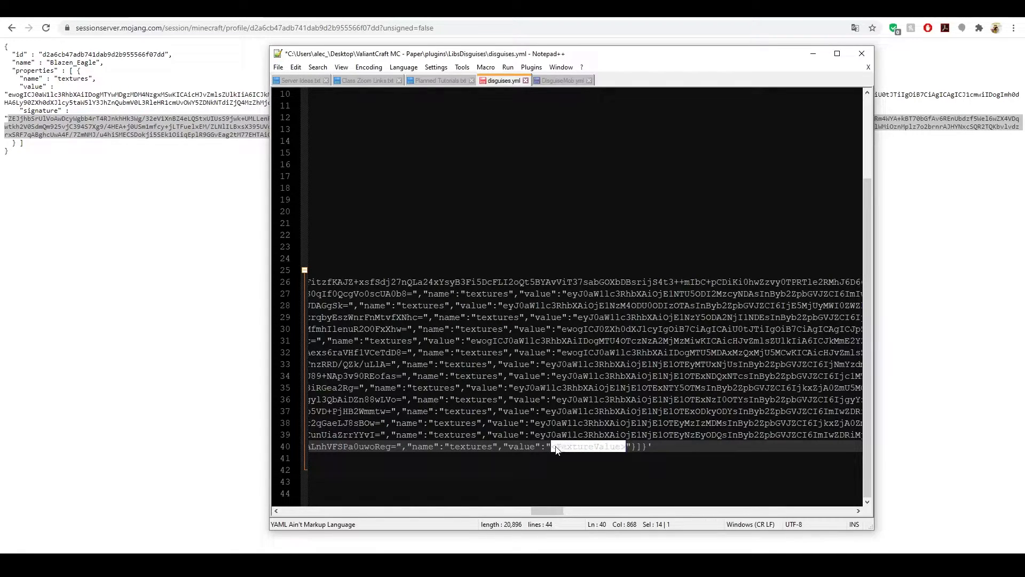
pyautogui.click(139, 193)
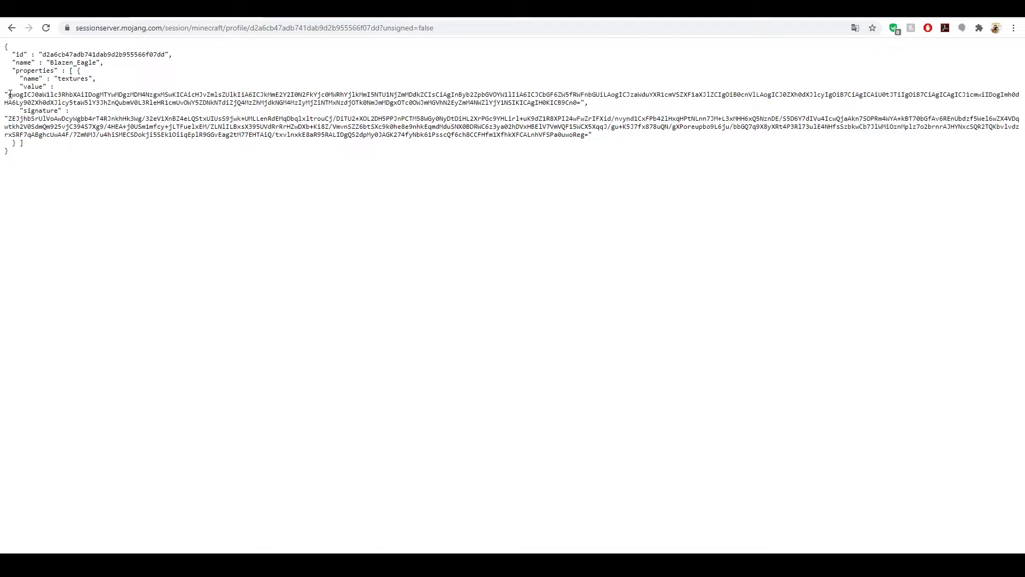
pyautogui.moveTo(10, 95); pyautogui.dragTo(581, 102)
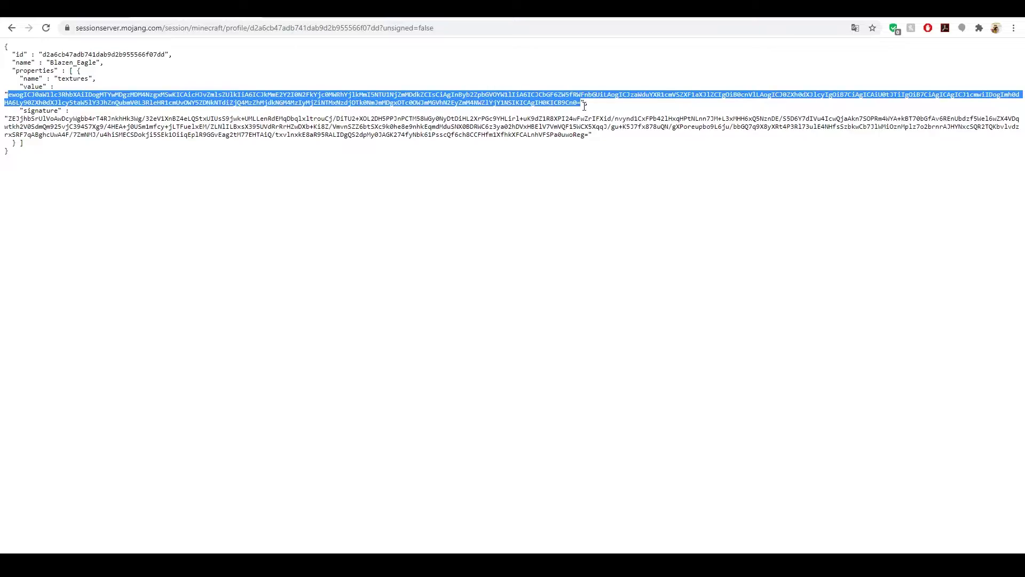
pyautogui.hotkey('alt', 'Tab')
pyautogui.hotkey('ctrl', 'v')
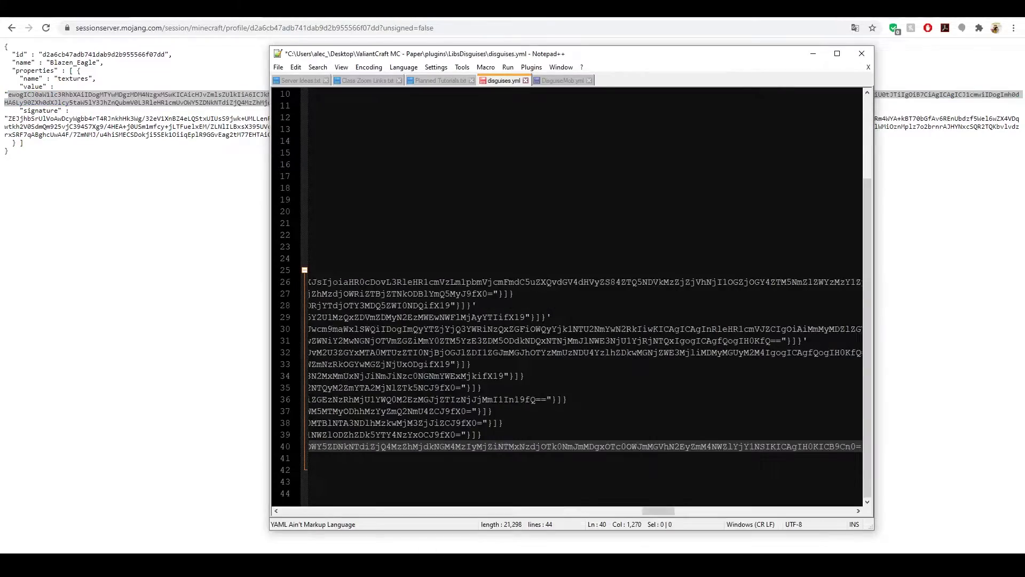
# Step: Save disguises.yml and check the closing characters of the BlackDragon line
pyautogui.moveTo(654, 512); pyautogui.dragTo(289, 512)
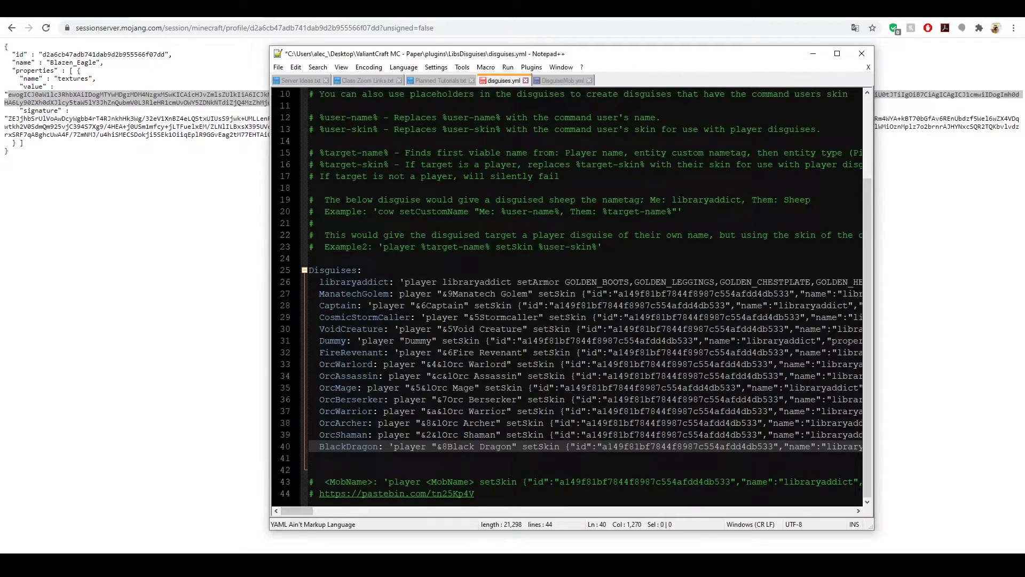
pyautogui.hotkey('ctrl', 's')
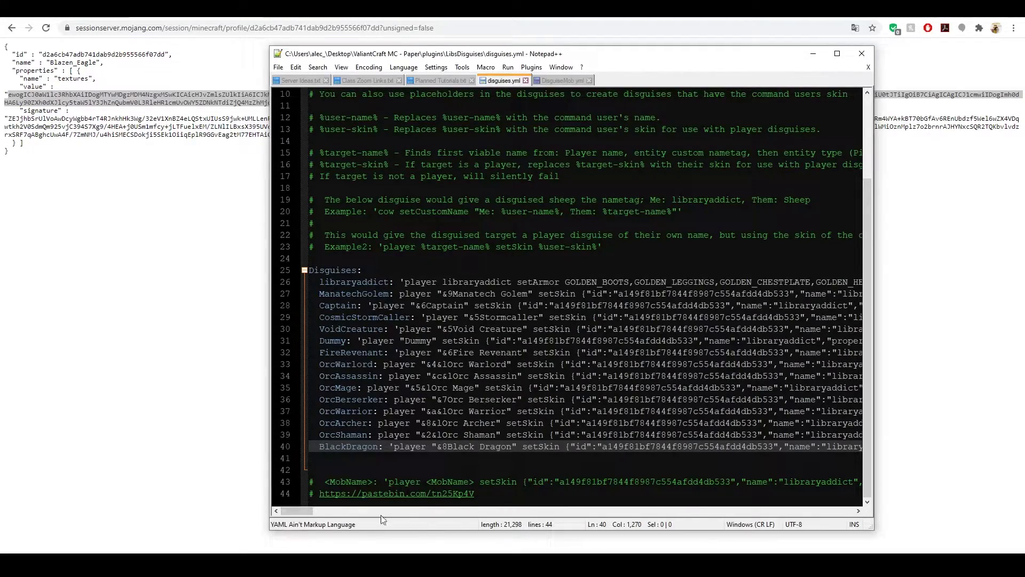
pyautogui.moveTo(308, 512); pyautogui.dragTo(664, 527)
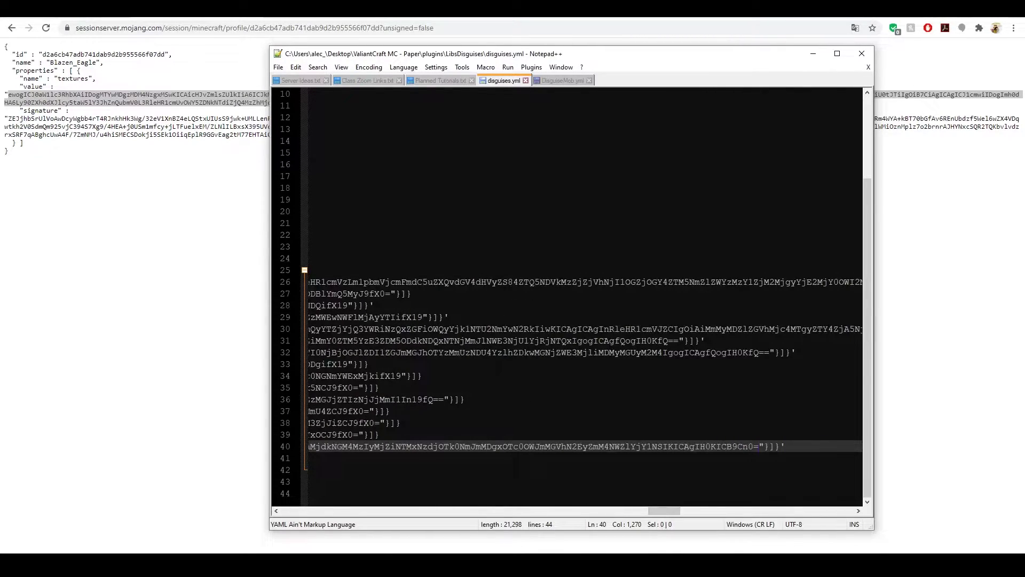
pyautogui.moveTo(653, 511); pyautogui.dragTo(264, 522)
# Step: Copy the BlackDragon name from disguises.yml and paste it as the mob's top-level key in DisguiseMob.yml, followed by a colon
pyautogui.click(320, 446)
pyautogui.moveTo(320, 446); pyautogui.dragTo(379, 447)
pyautogui.hotkey('ctrl', 'c')
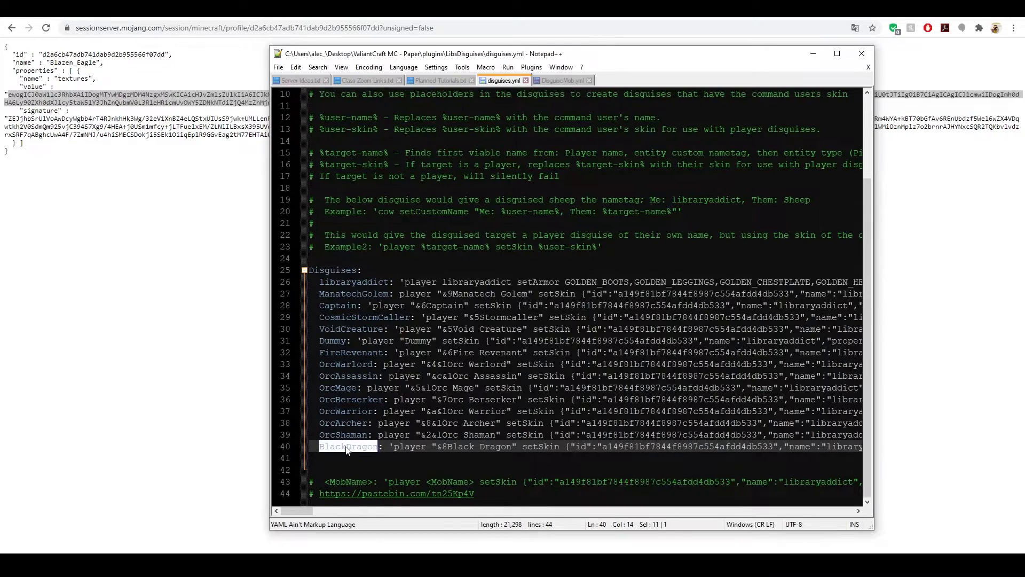
pyautogui.click(564, 82)
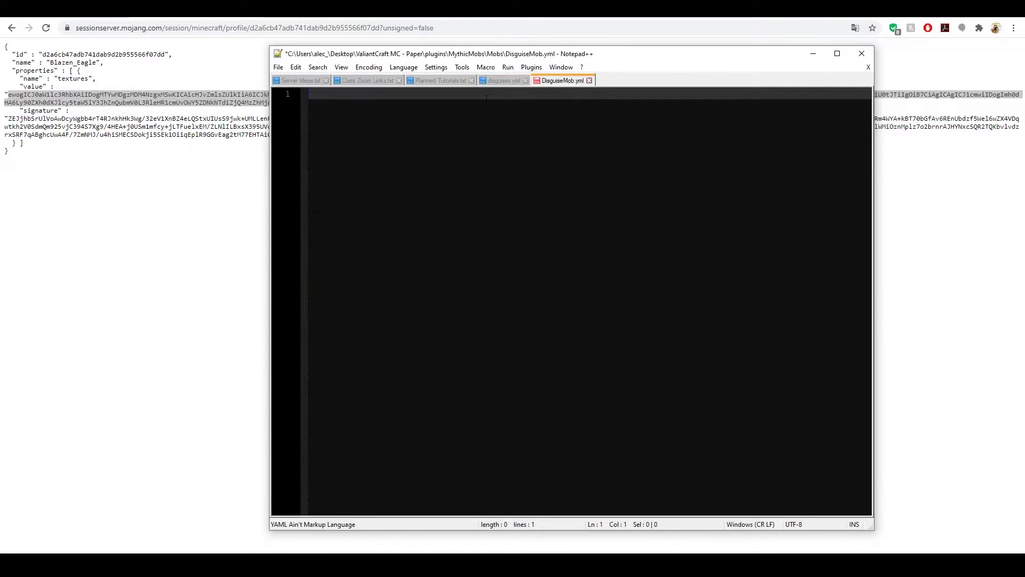
pyautogui.hotkey('ctrl', 'v')
pyautogui.write(':')
pyautogui.press('Return')
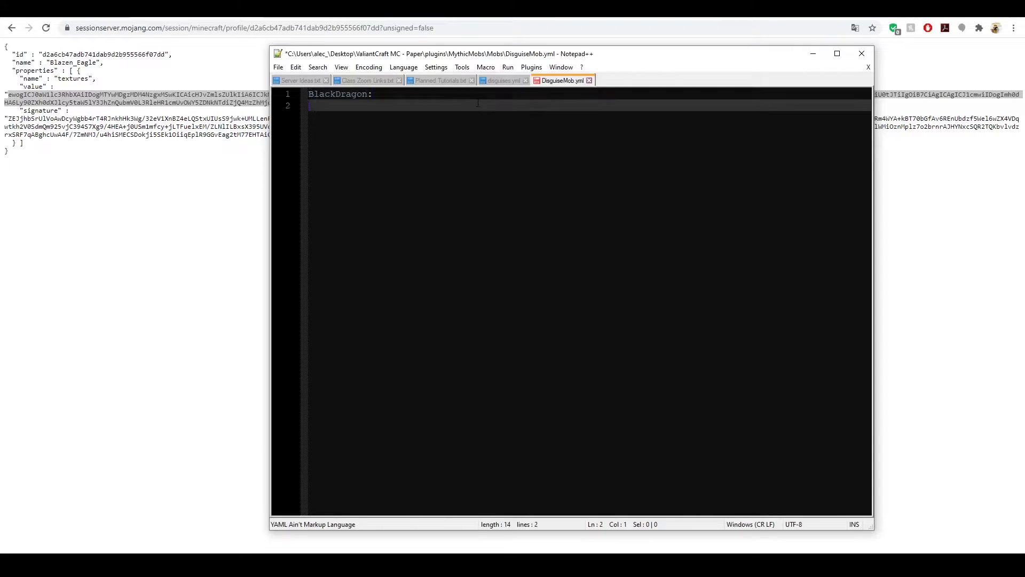
# Step: Give the BlackDragon mob the type Zombie and add a Disguise section with the type BlackDragon
pyautogui.write('Type: Zombie')
pyautogui.press('Return')
pyautogui.write('Disguise:')
pyautogui.press('Return')
pyautogui.write('Type:')
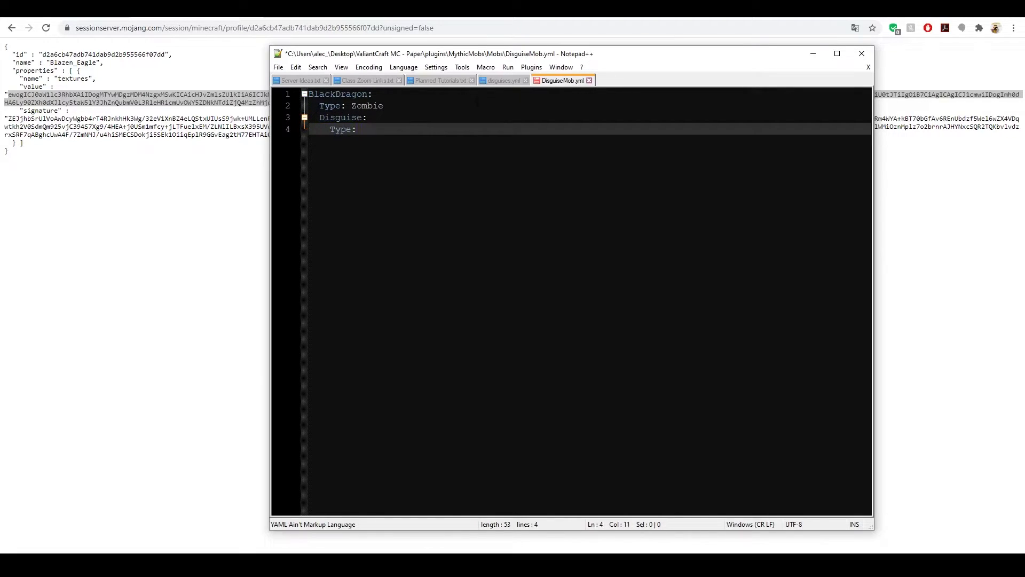
pyautogui.write(' BlackDragon')
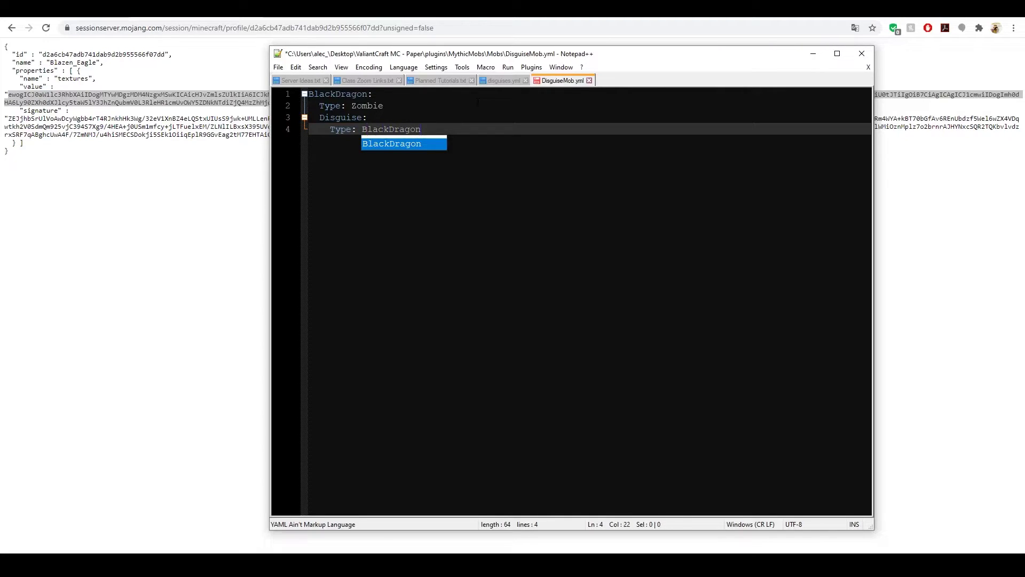
pyautogui.click(470, 117)
pyautogui.press('Down')
pyautogui.press('End')
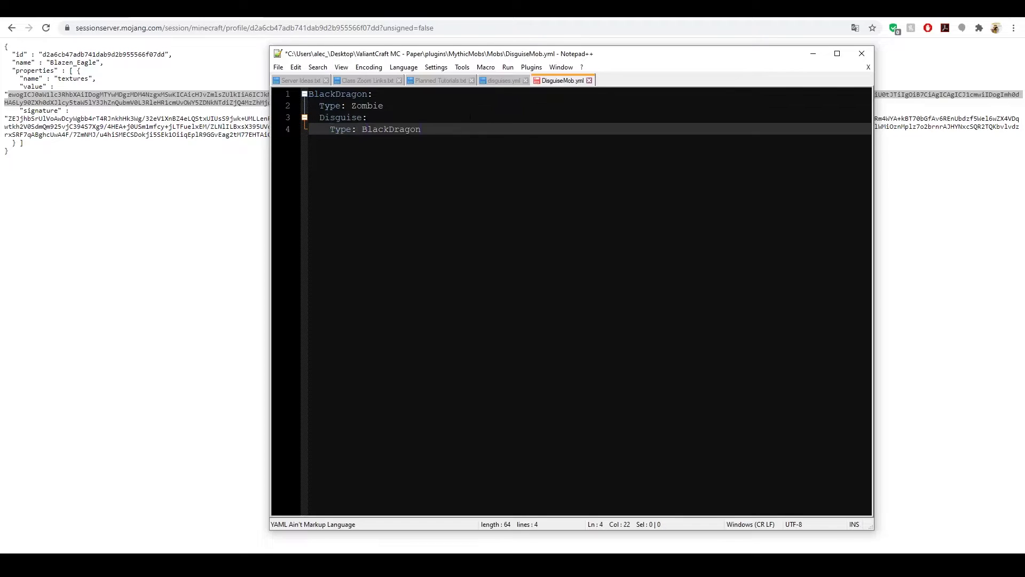
# Step: Add a Health value of 100 to the mob below its Disguise section
pyautogui.press('Return')
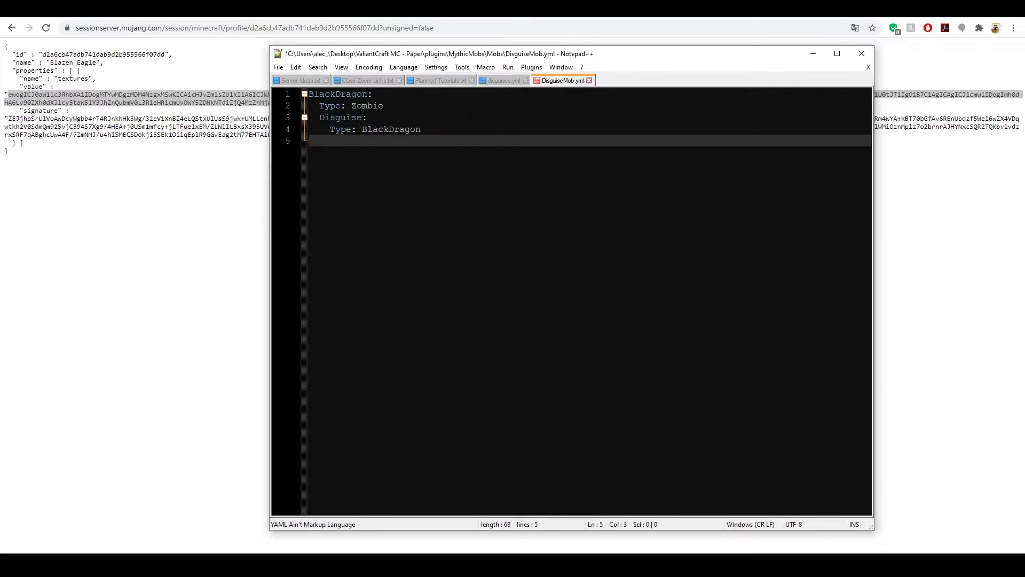
pyautogui.write('Health: 100')
pyautogui.press('Return')
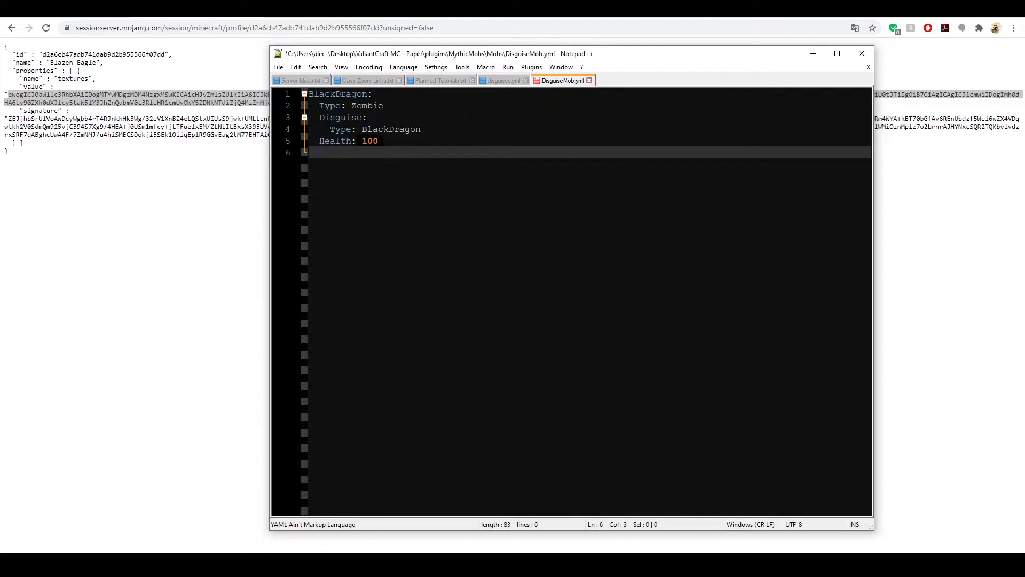
# Step: Add a Damage value of 0.01 to the mob and an Options section with MovementSpeed set to 0.01
pyautogui.write('Damage: 0.01')
pyautogui.press('Return')
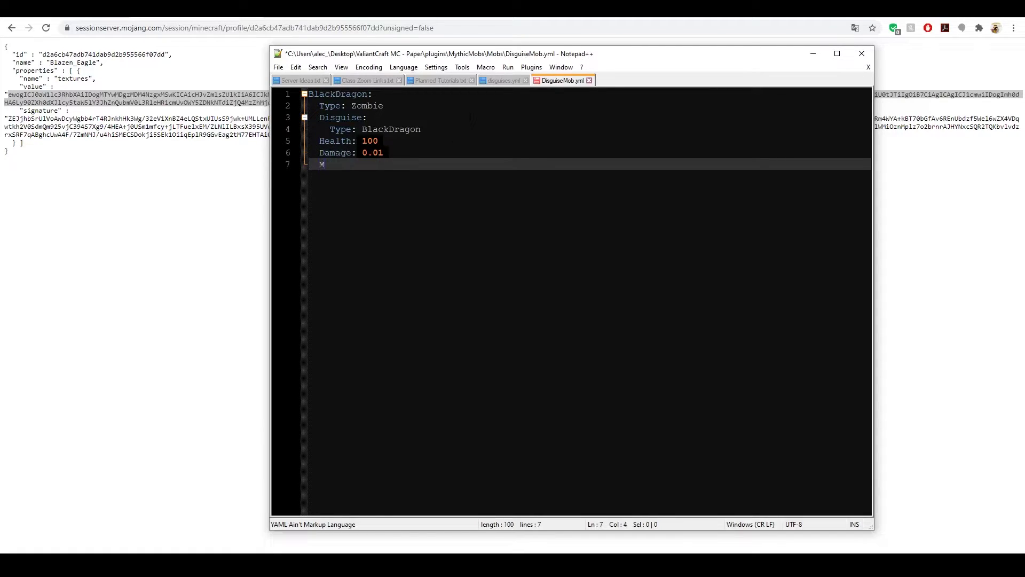
pyautogui.write('Options:')
pyautogui.press('Return')
pyautogui.press('Tab')
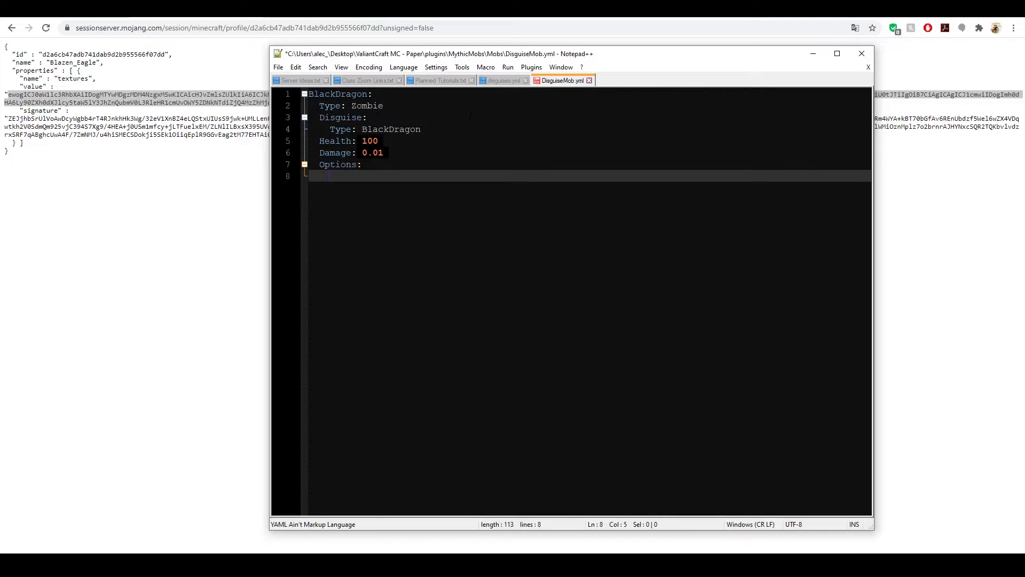
pyautogui.write('MovementSpeedf')
pyautogui.write(' 0.01')
pyautogui.press('Return')
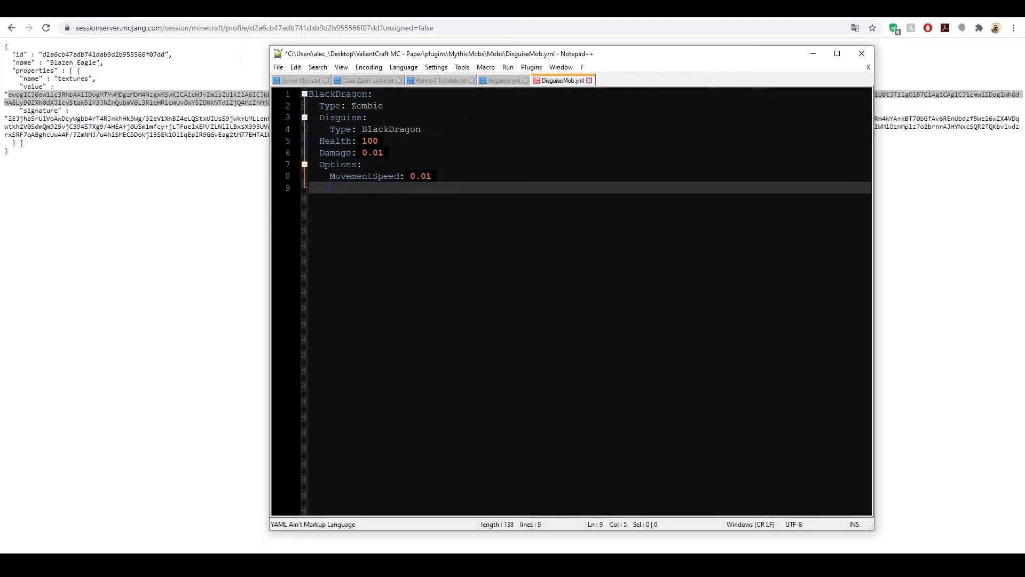
# Step: Add Silent: true below MovementSpeed in the Options section and save DisguiseMob.yml
pyautogui.write('SIlent: true')
pyautogui.press('Return')
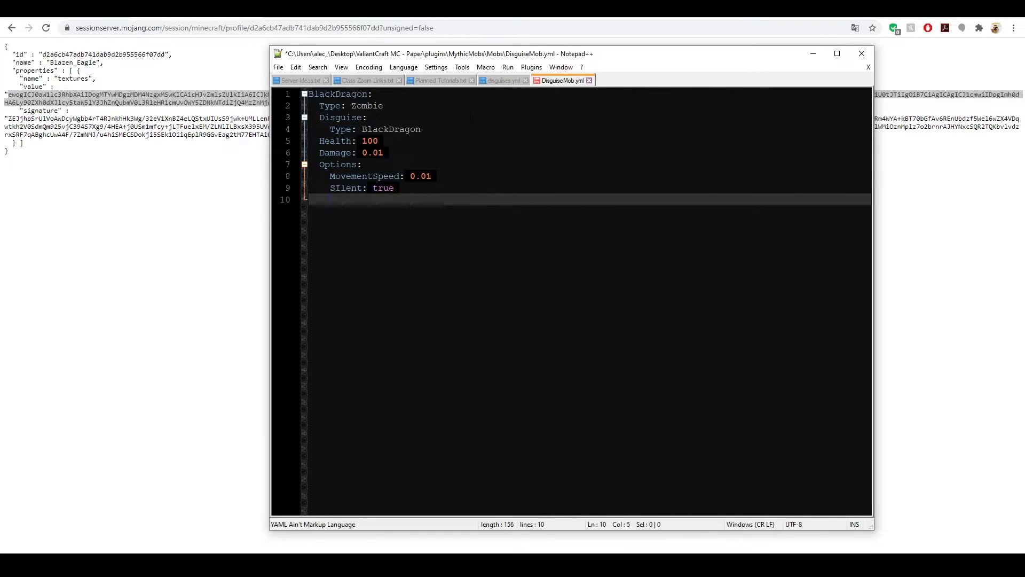
pyautogui.press('Up')
pyautogui.press('BackSpace')
pyautogui.write('i')
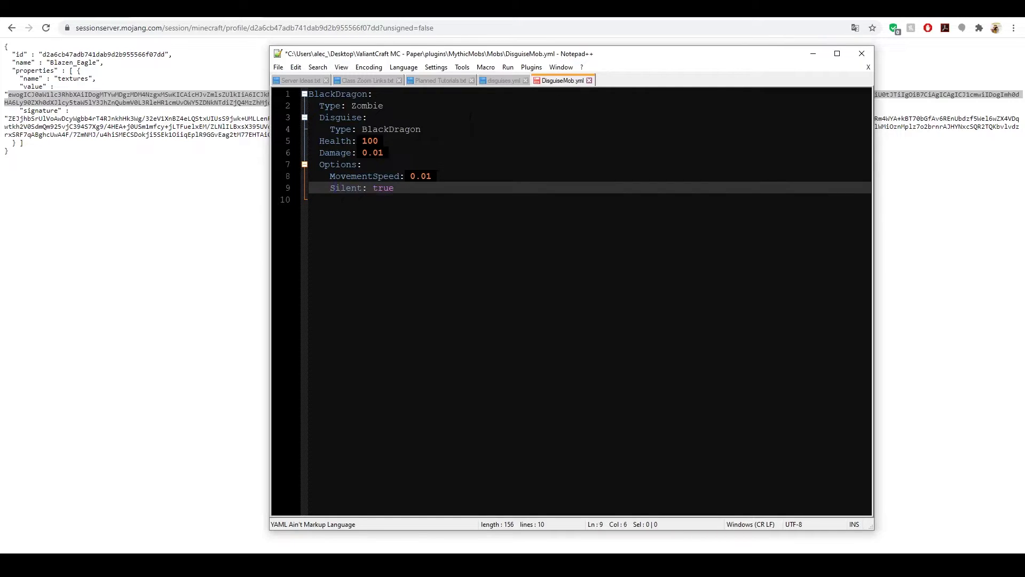
pyautogui.press('Down')
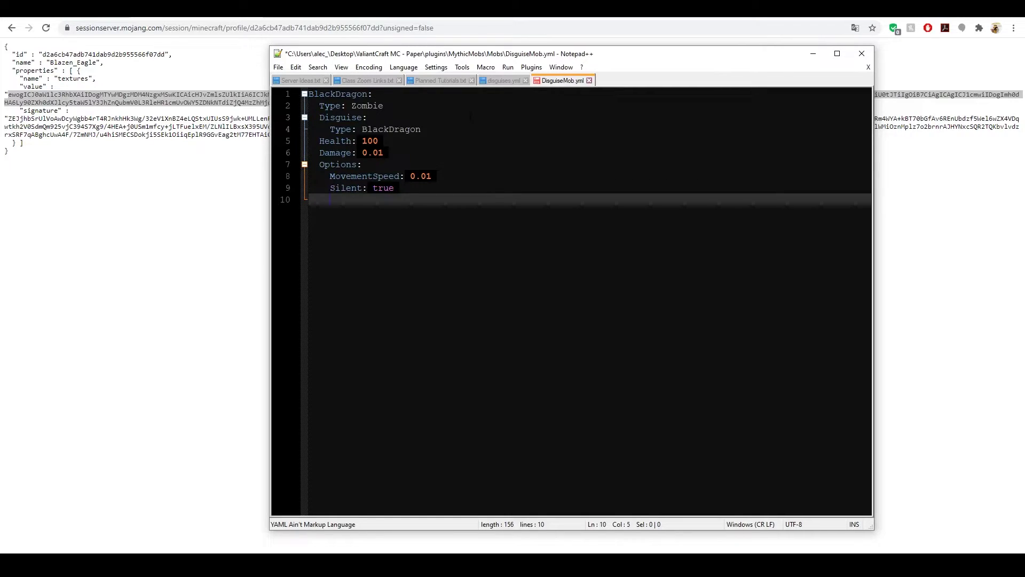
pyautogui.hotkey('ctrl', 's')
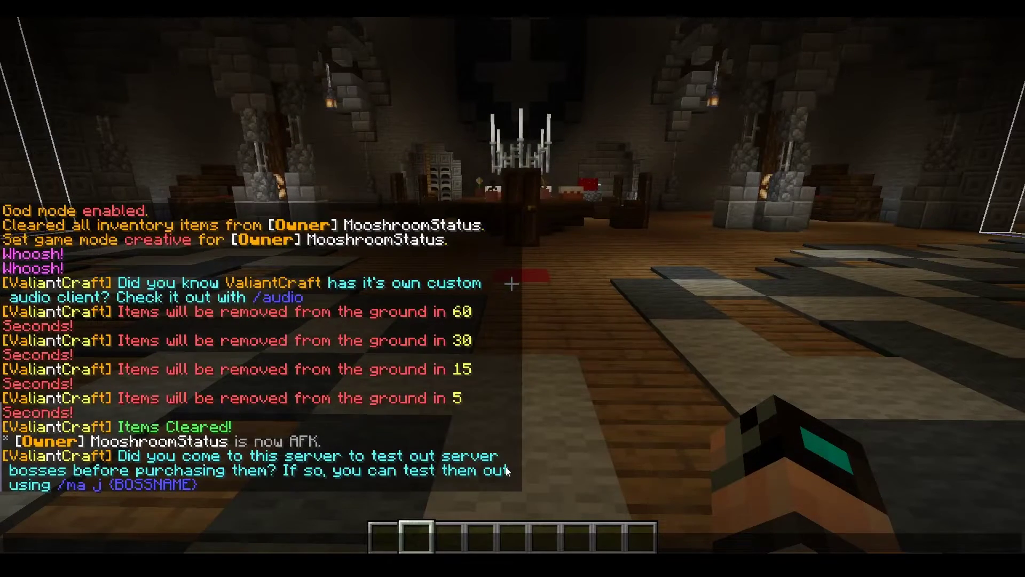
# Step: Switch to Minecraft and reload both plugins with the commands /mm reload and /libsdisguises reload
pyautogui.press('Escape')
pyautogui.write('/mm reload')
pyautogui.press('Return')
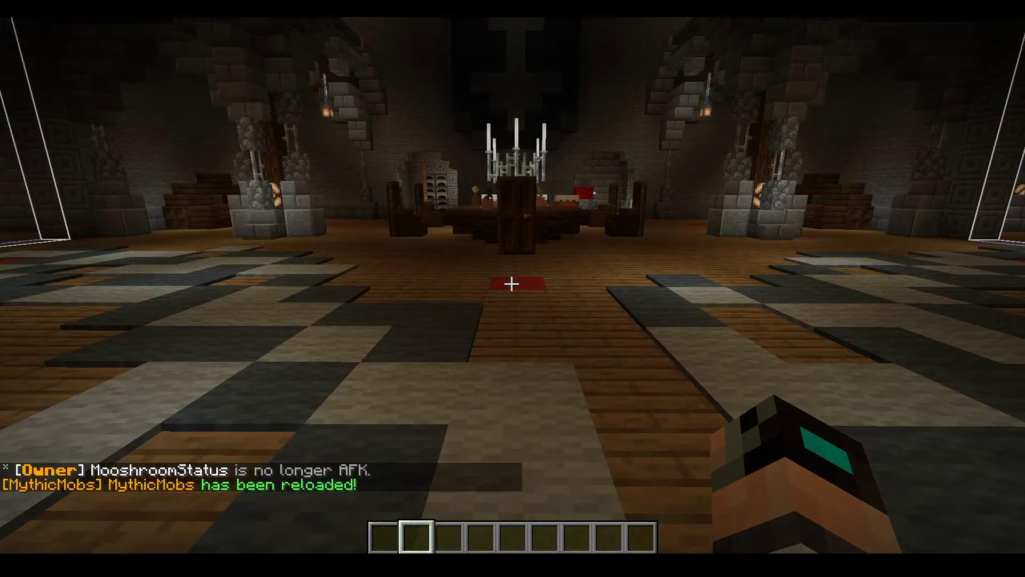
pyautogui.write('/l')
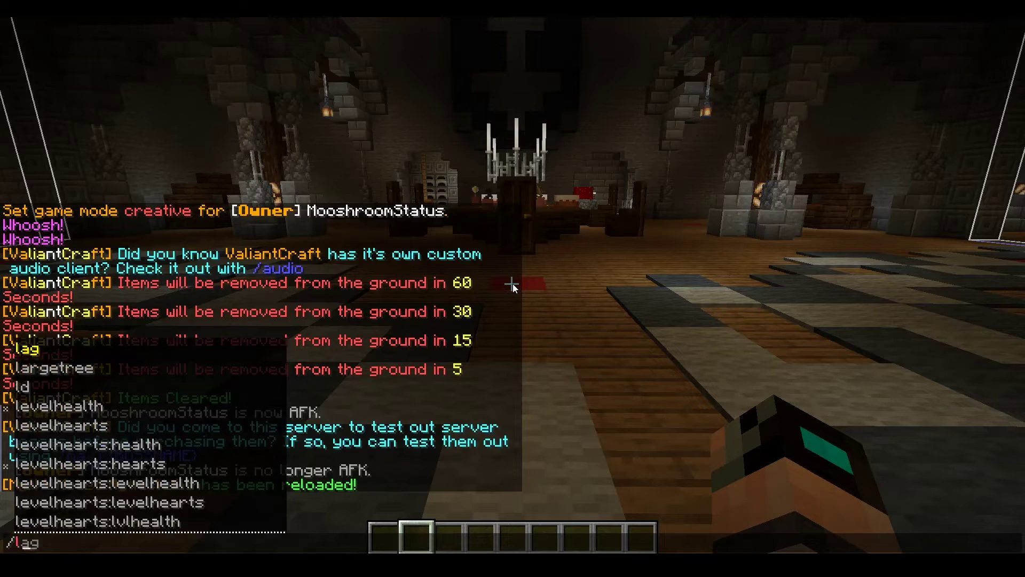
pyautogui.press('BackSpace')
pyautogui.write('libsdisg')
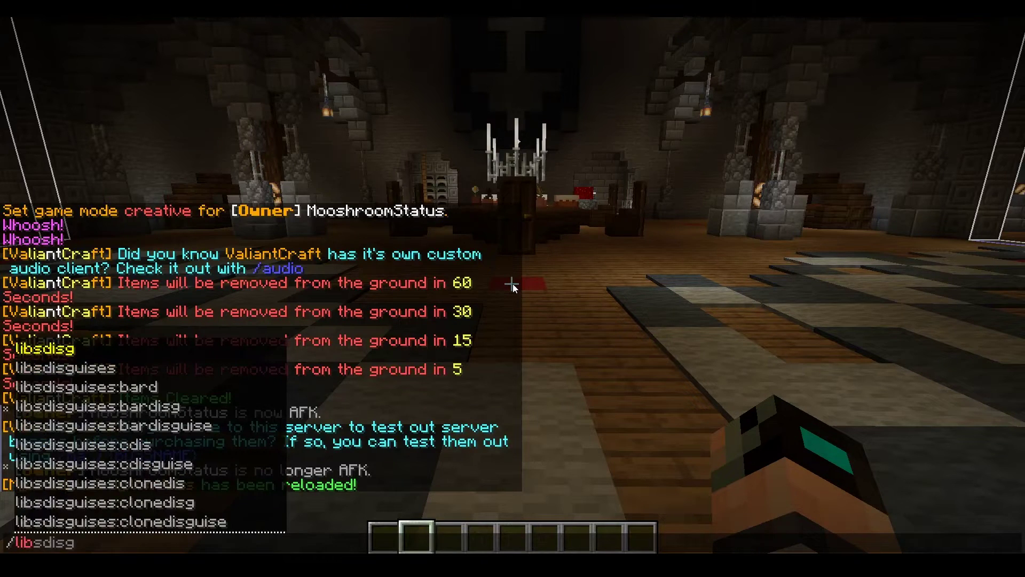
pyautogui.write('uises reload')
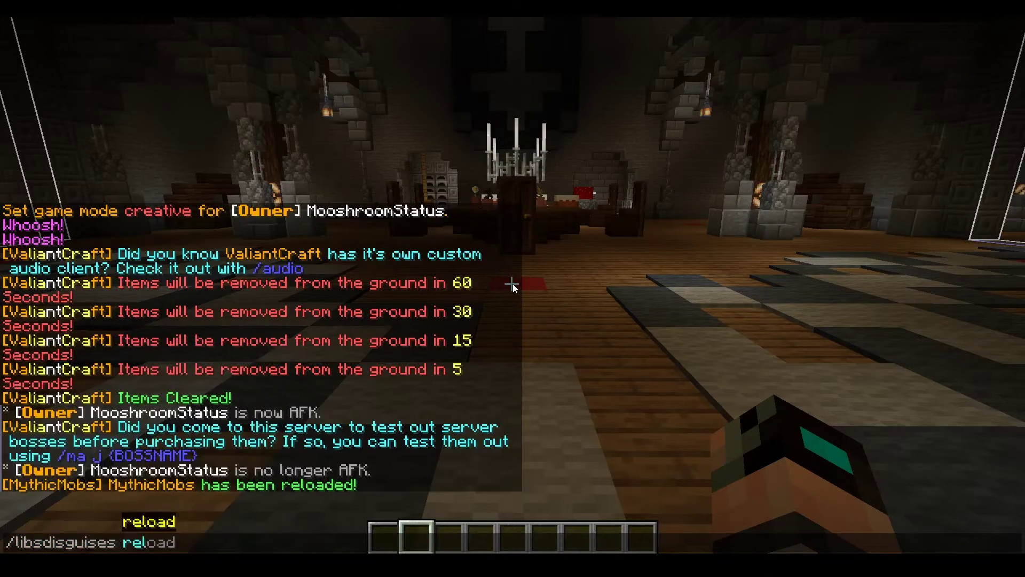
pyautogui.press('Return')
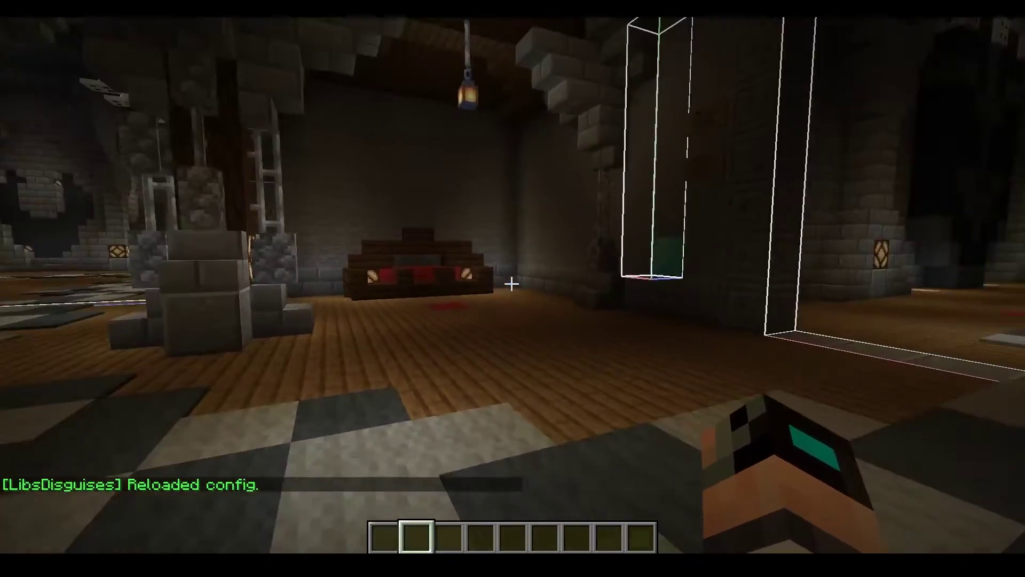
# Step: Test the BlackDragon disguise on the player character, viewing it from the front in third person, and remove it with /undisguise
pyautogui.write('/disguise ')
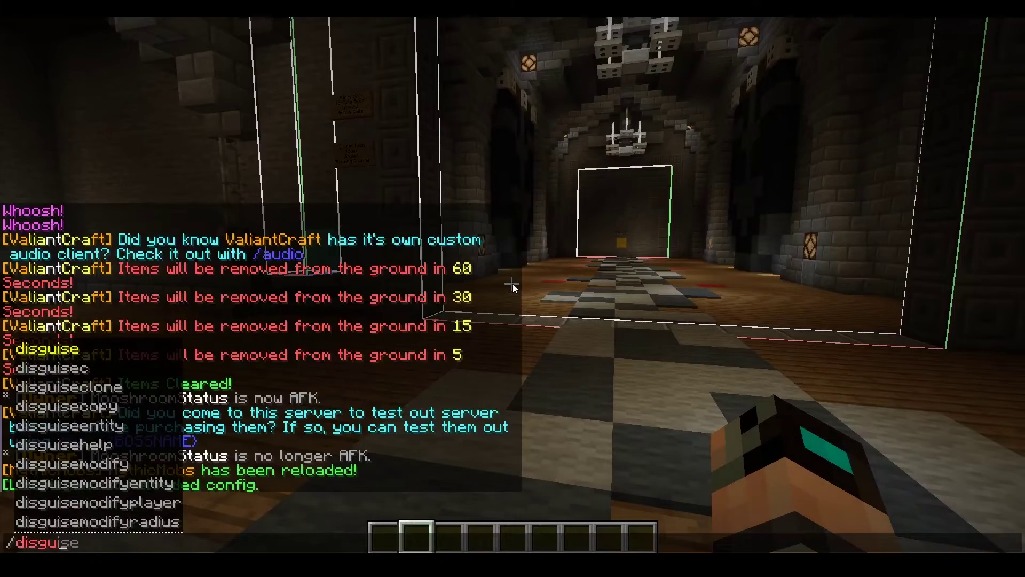
pyautogui.write('BlackDragon')
pyautogui.press('Tab')
pyautogui.press('Return')
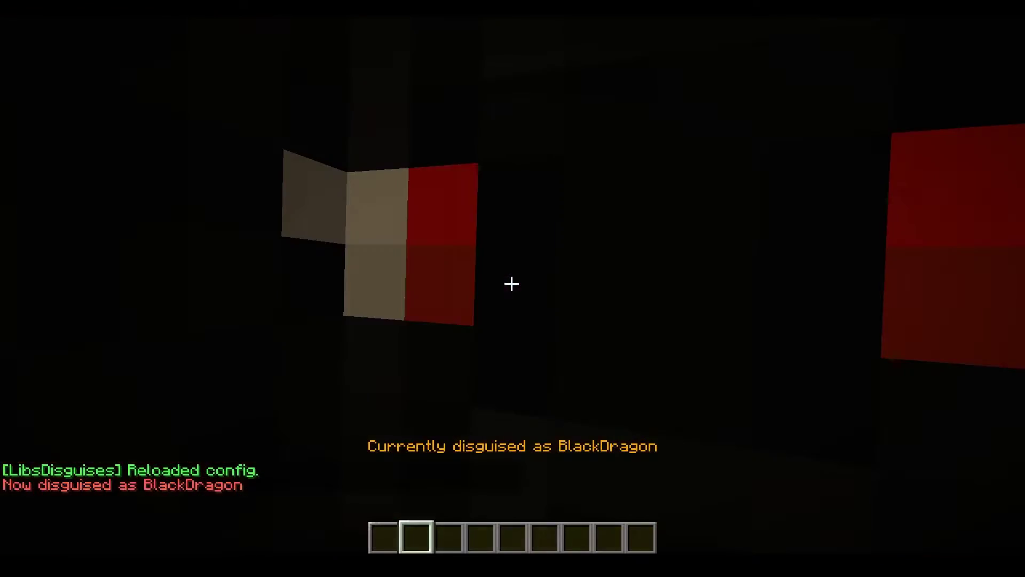
pyautogui.press('F5')
pyautogui.press('F5')
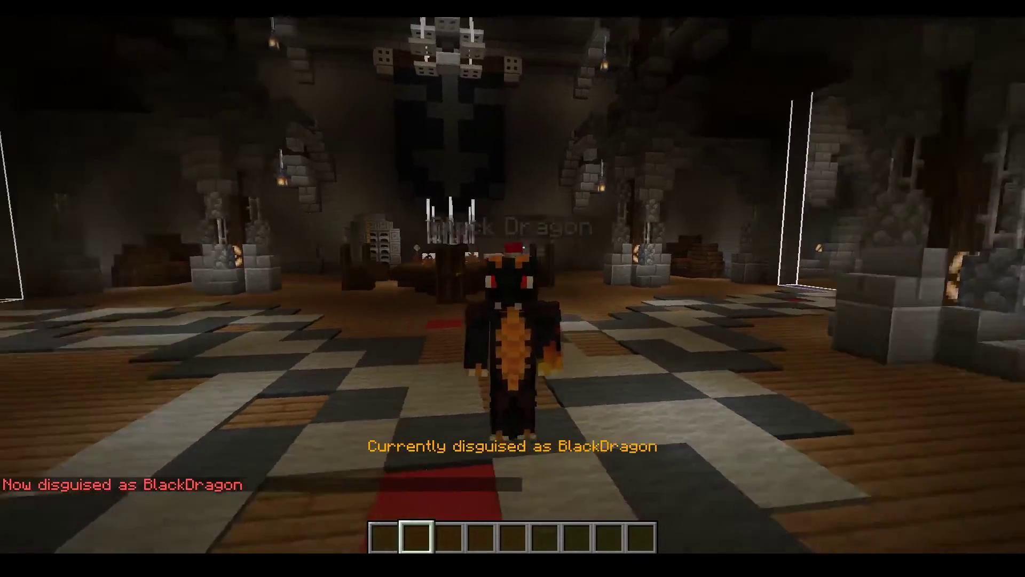
pyautogui.write('/undisguise')
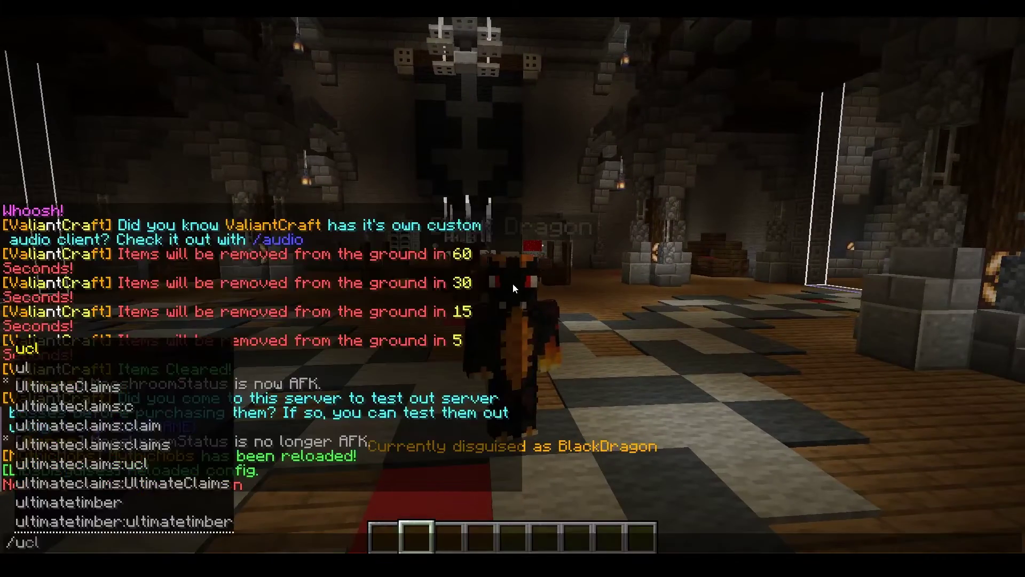
pyautogui.press('Return')
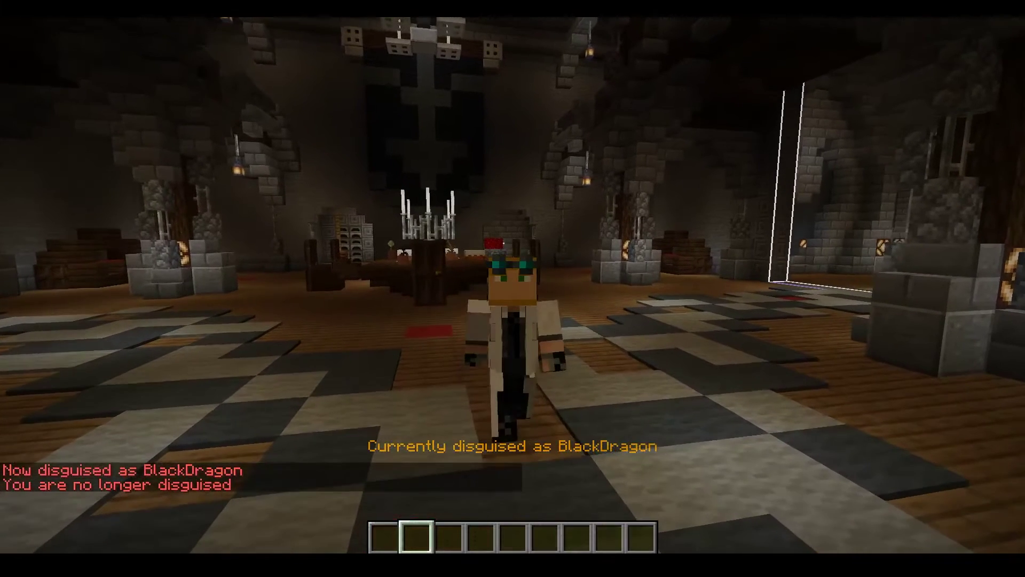
# Step: Spawn one BlackDragon mob with the command /mm m spawn BlackDragon
pyautogui.press('/')
pyautogui.write('ma')
pyautogui.press('BackSpace')
pyautogui.write('m ')
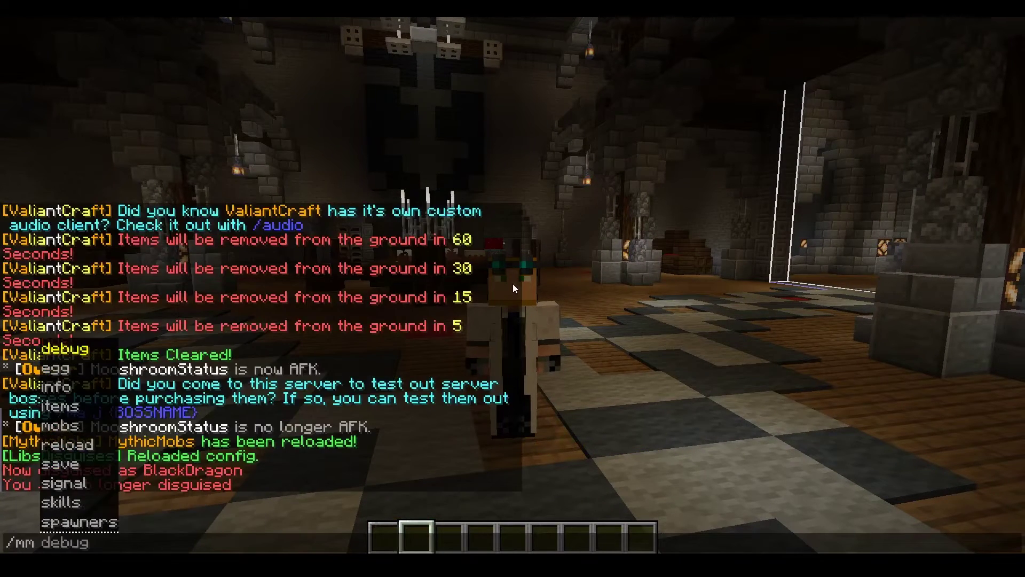
pyautogui.write('m spawn BlackDragon')
pyautogui.press('Return')
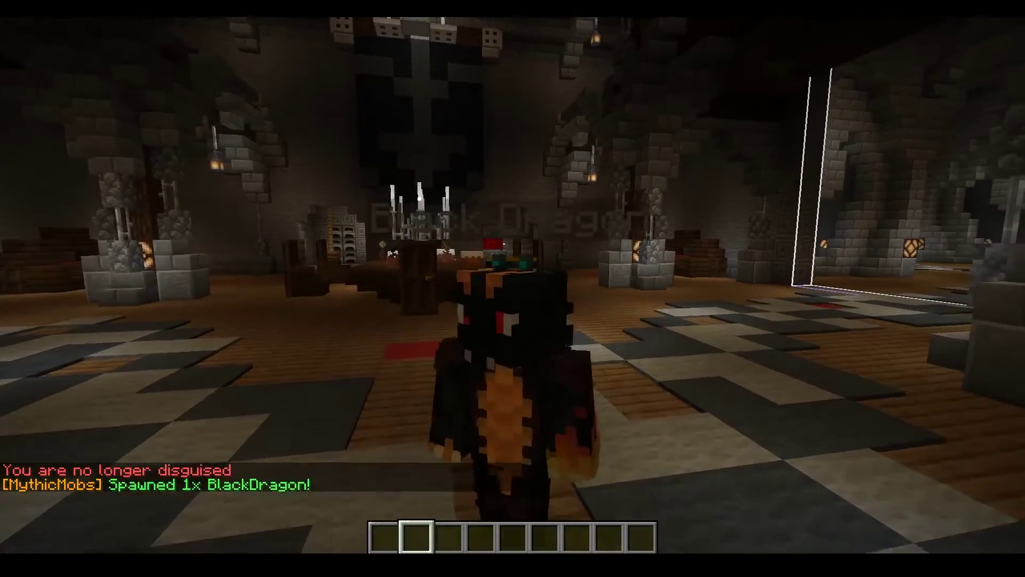